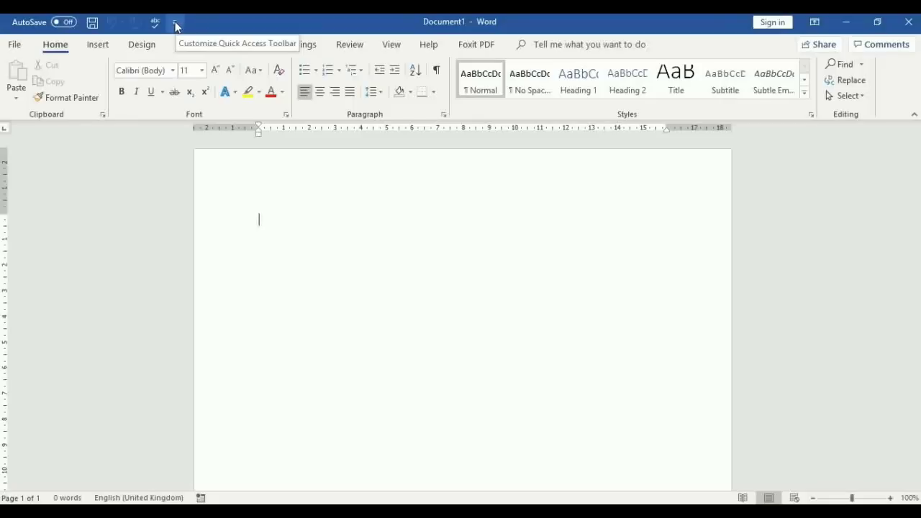
Add the Quick Print command to the Quick Access Toolbar
{"action": "left_click", "coordinate": [175, 25]}
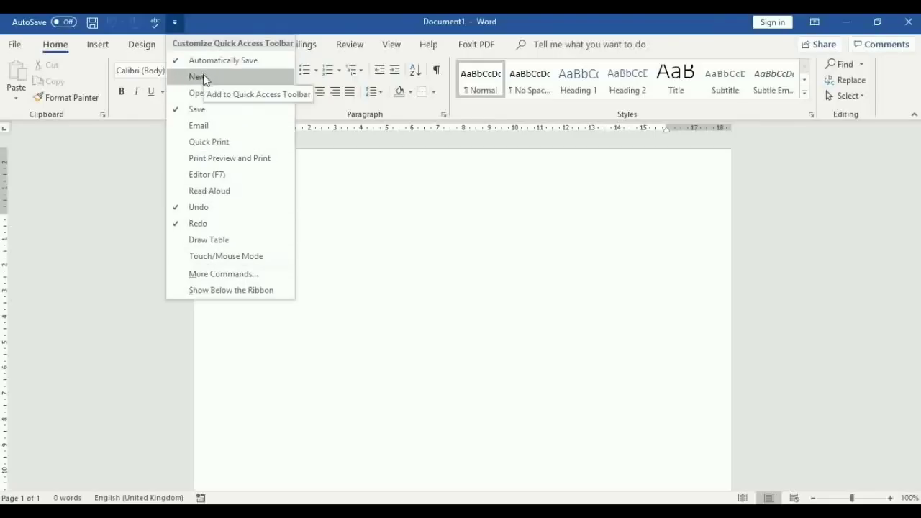
{"action": "left_click", "coordinate": [229, 144]}
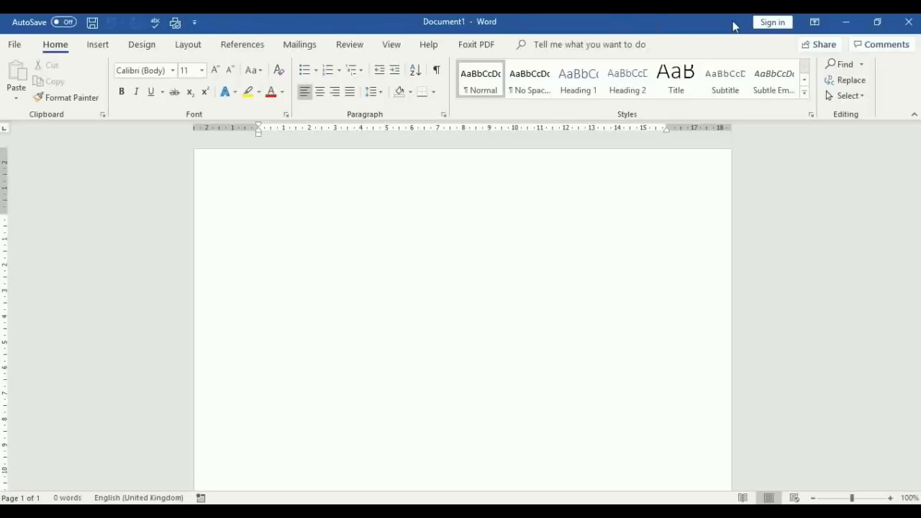
Minimize and restore the document window, and collapse and re-expand the ribbon
{"action": "left_click", "coordinate": [847, 24]}
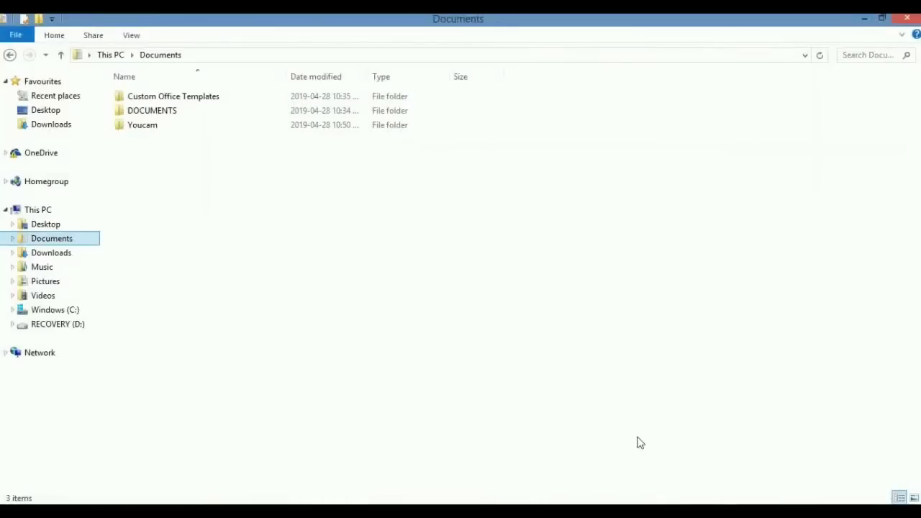
{"action": "left_click", "coordinate": [638, 514]}
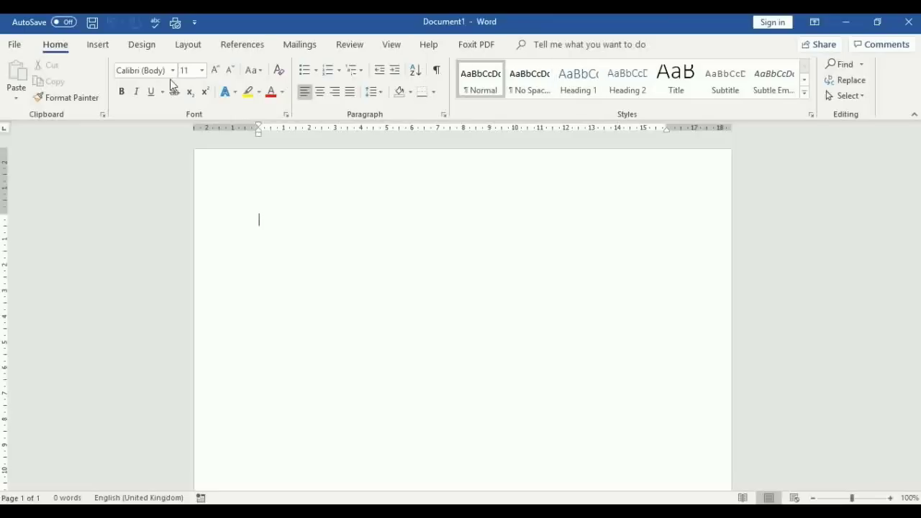
{"action": "double_click", "coordinate": [53, 45]}
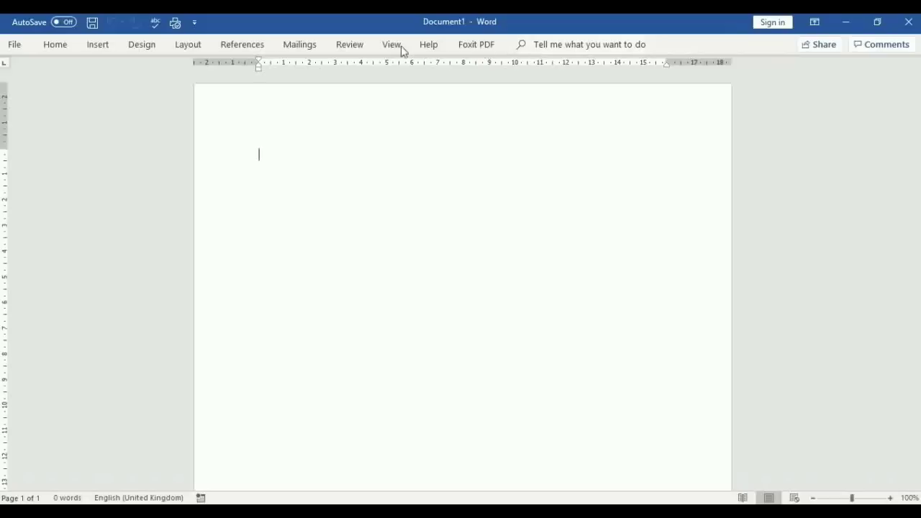
{"action": "double_click", "coordinate": [55, 44]}
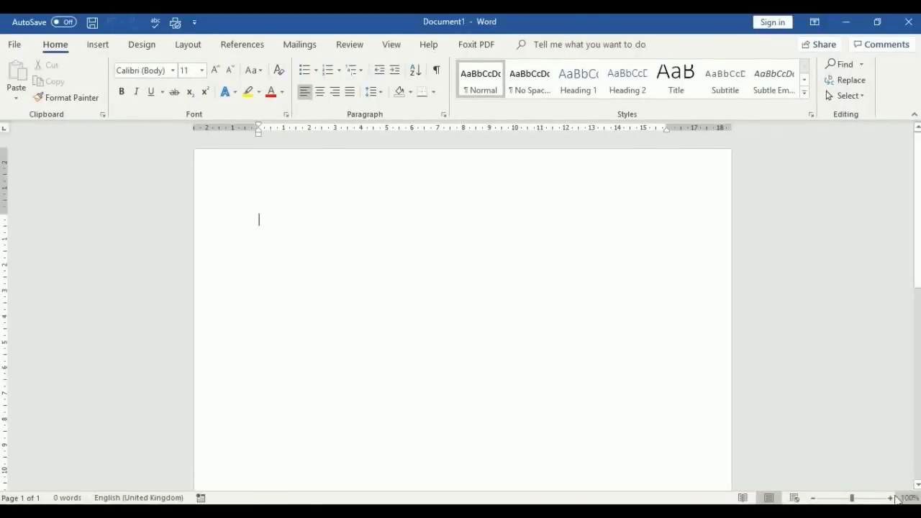
Zoom the blank document in to 150% and back out to 100%
{"action": "left_click", "coordinate": [890, 498]}
{"action": "left_click", "coordinate": [890, 498]}
{"action": "left_click", "coordinate": [891, 498]}
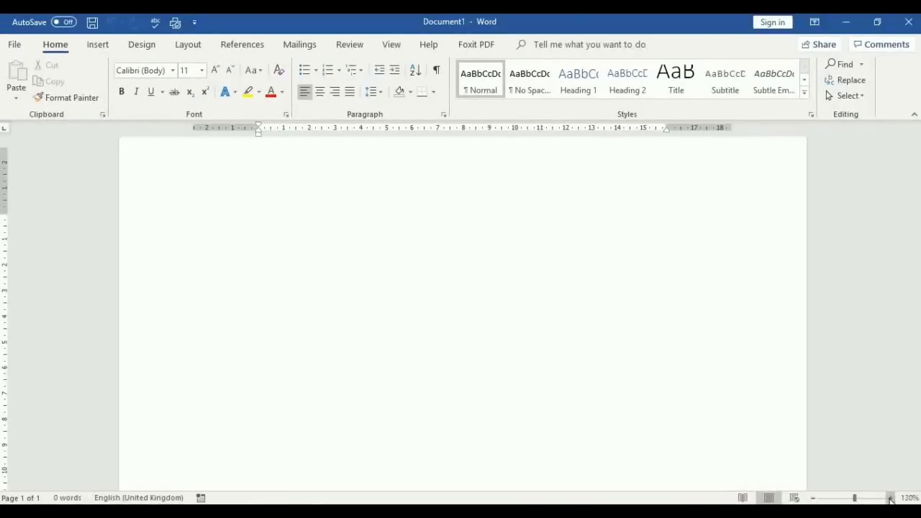
{"action": "left_click", "coordinate": [890, 498]}
{"action": "left_click", "coordinate": [891, 498]}
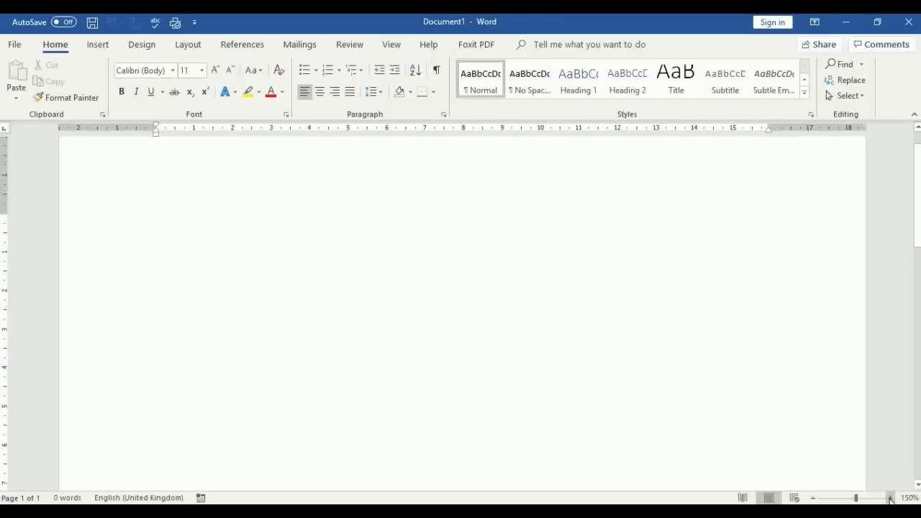
{"action": "left_click", "coordinate": [814, 498]}
{"action": "left_click", "coordinate": [813, 498]}
{"action": "left_click", "coordinate": [814, 498]}
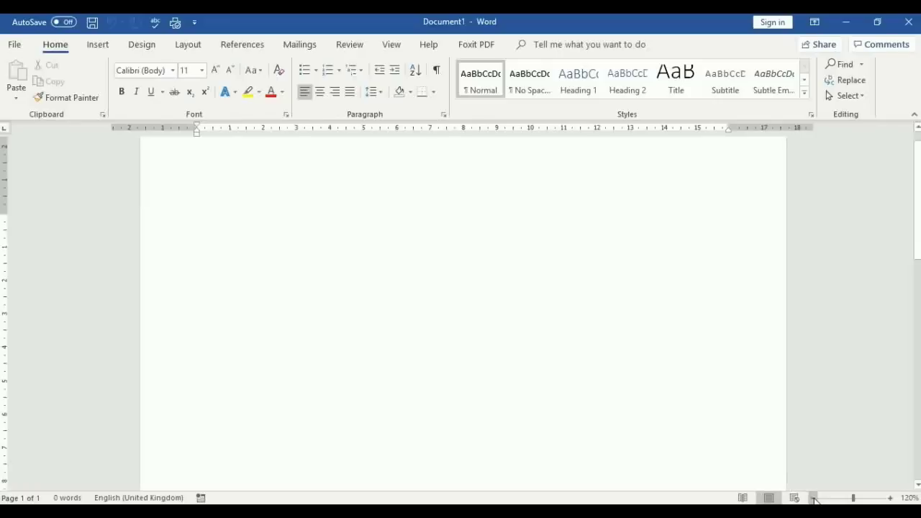
{"action": "left_click", "coordinate": [813, 498]}
{"action": "left_click", "coordinate": [813, 498]}
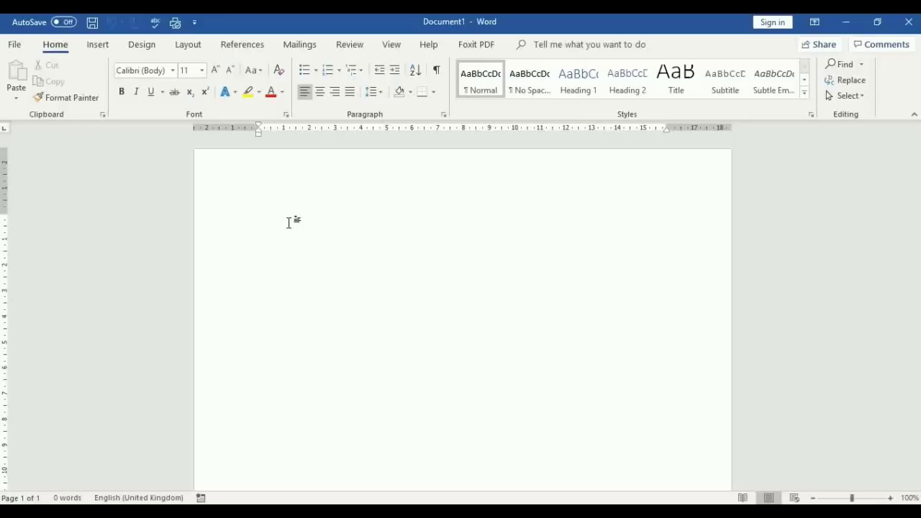
Enter the title "Grafted Technology" and generate sample paragraphs beneath it with =rand()
{"action": "type", "text": "Grafted Tech"}
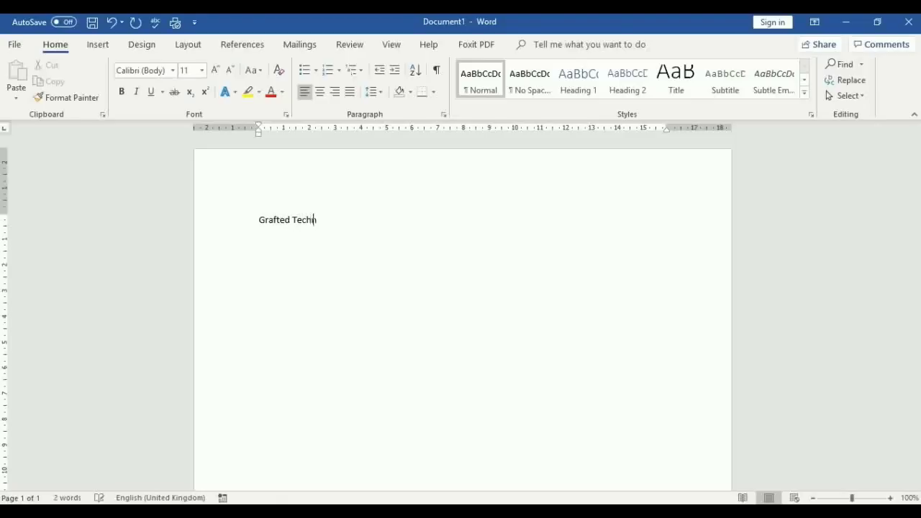
{"action": "type", "text": "nology"}
{"action": "key", "text": "Return"}
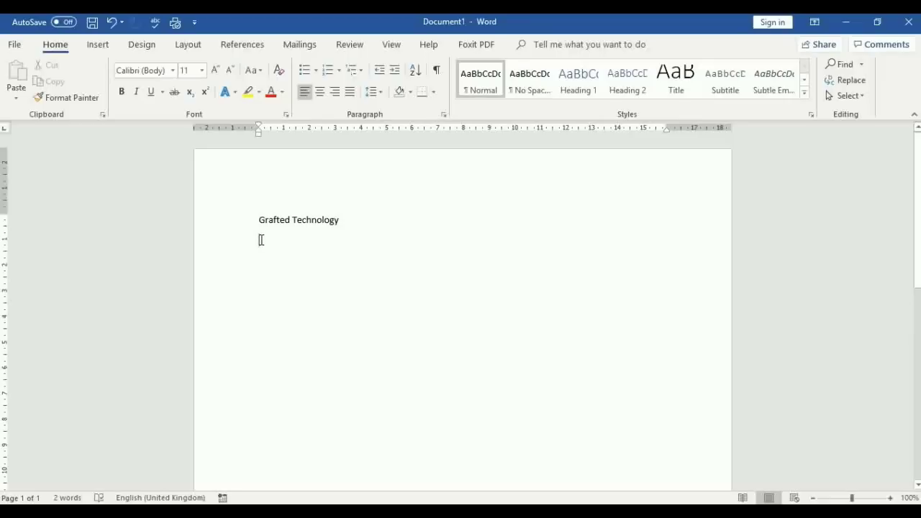
{"action": "type", "text": "="}
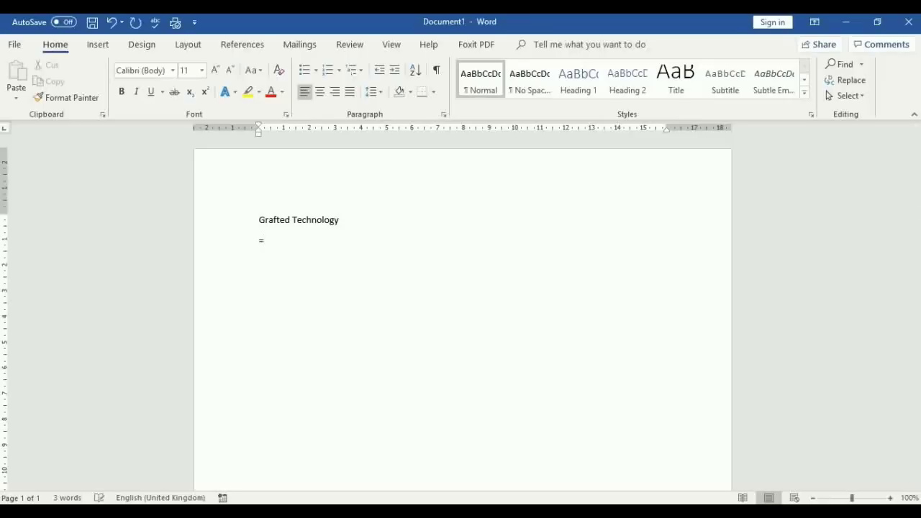
{"action": "type", "text": "rand()"}
{"action": "key", "text": "Return"}
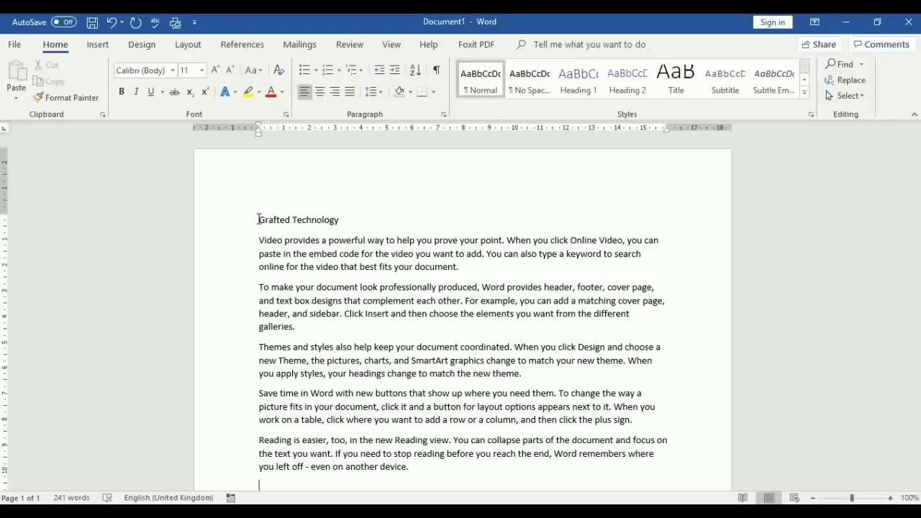
Make the title "Grafted Technology" bold
{"action": "left_click_drag", "start_coordinate": [259, 220], "coordinate": [331, 222]}
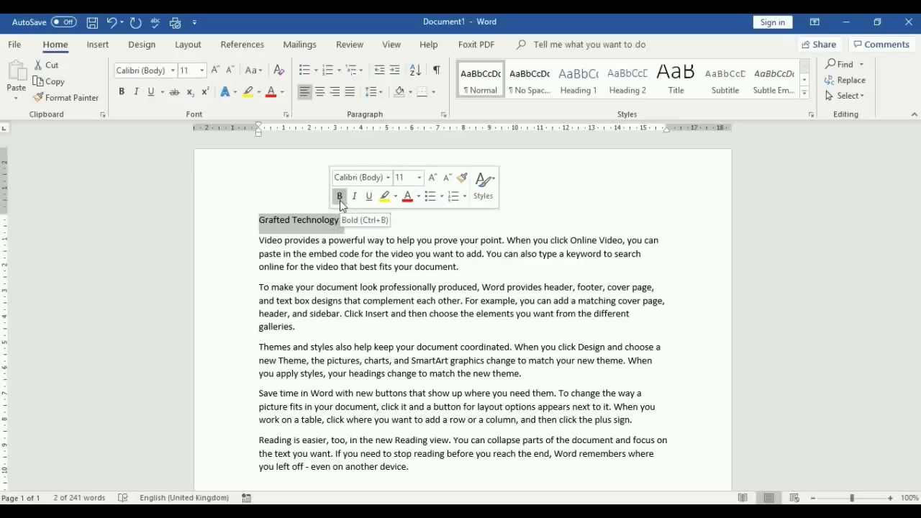
{"action": "left_click", "coordinate": [340, 197]}
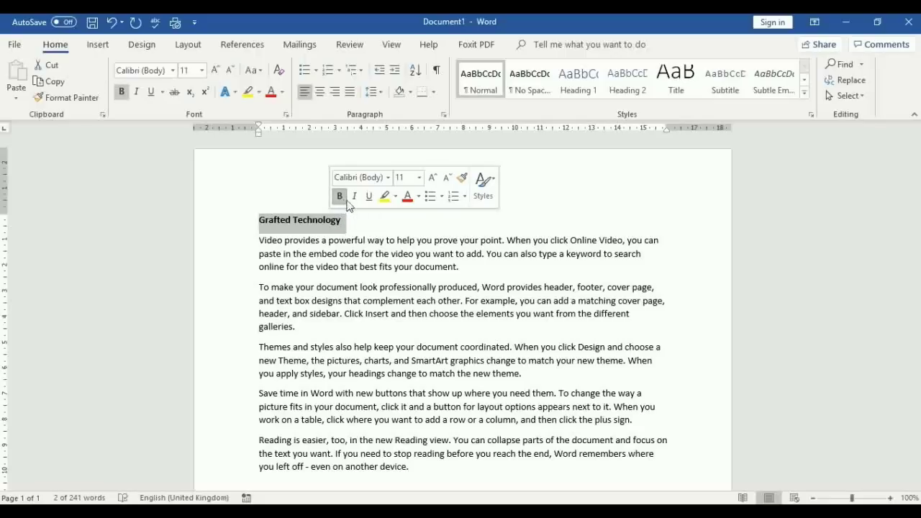
{"action": "left_click", "coordinate": [353, 228]}
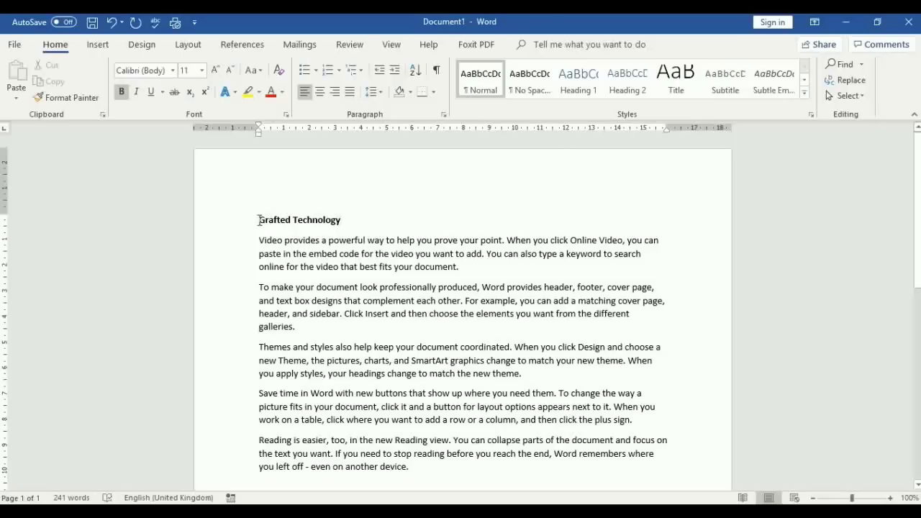
Underline the title "Grafted Technology" with the double underline style
{"action": "left_click_drag", "start_coordinate": [260, 220], "coordinate": [344, 225]}
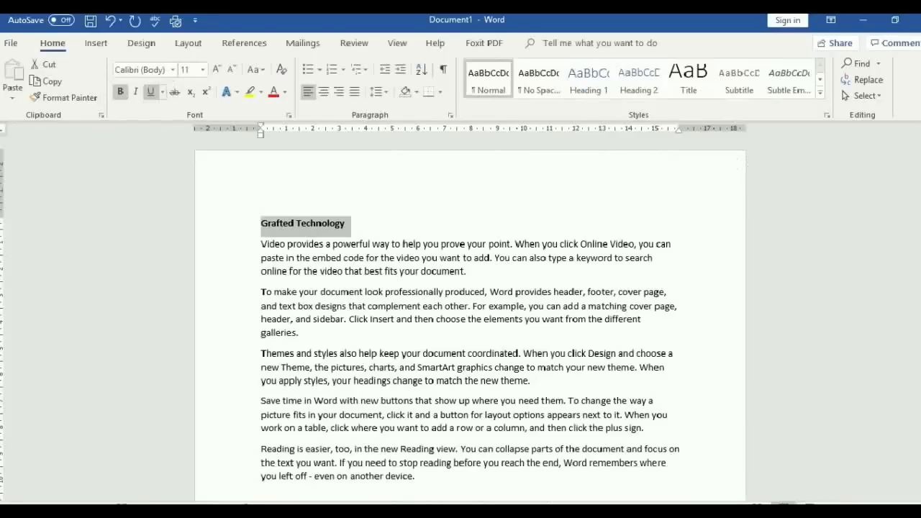
{"action": "left_click", "coordinate": [151, 92]}
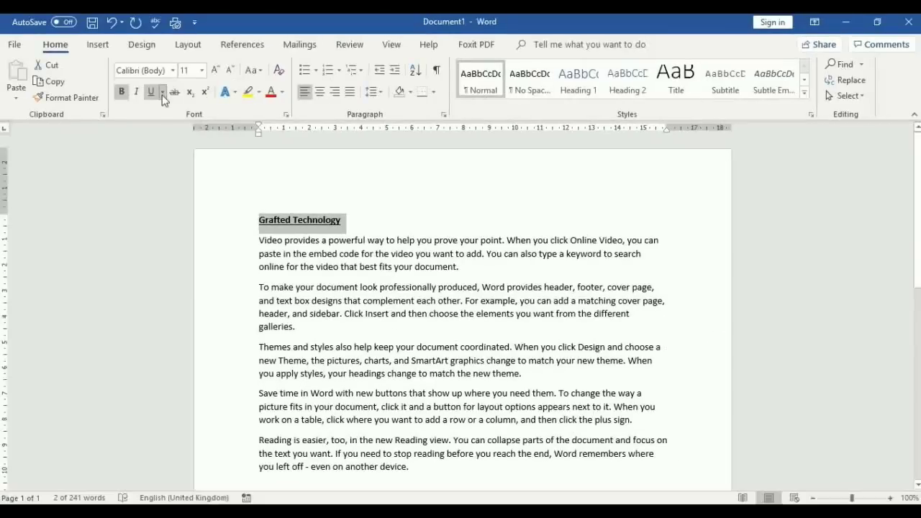
{"action": "left_click", "coordinate": [162, 94]}
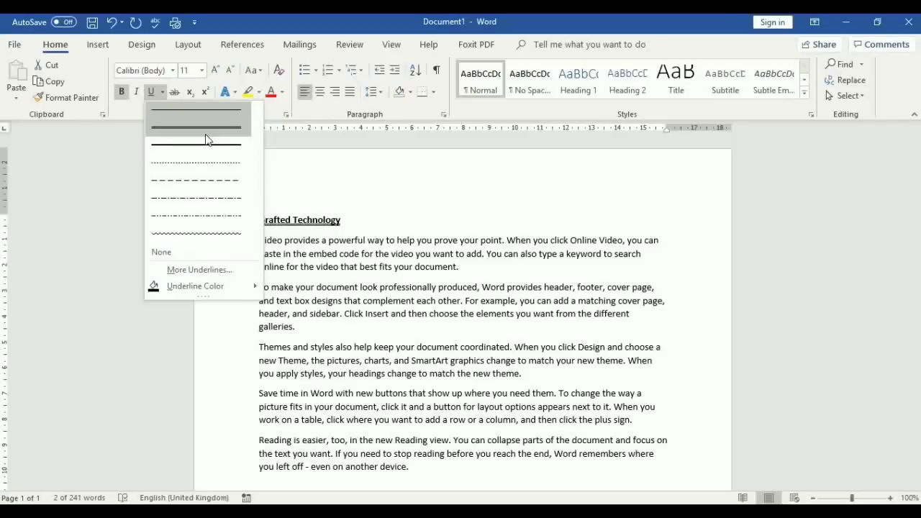
{"action": "left_click", "coordinate": [210, 131]}
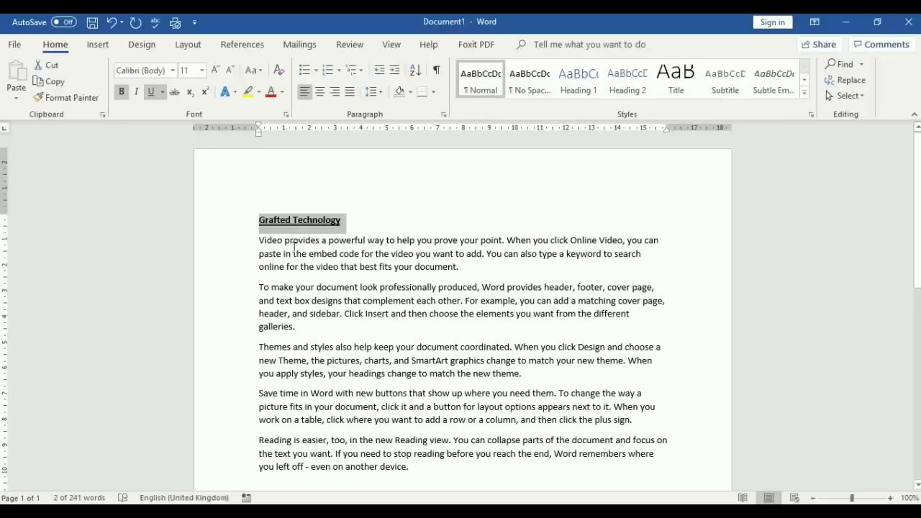
Select the whole first body paragraph, and then the whole paragraph beginning "Themes and styles" instead
{"action": "left_click", "coordinate": [260, 242]}
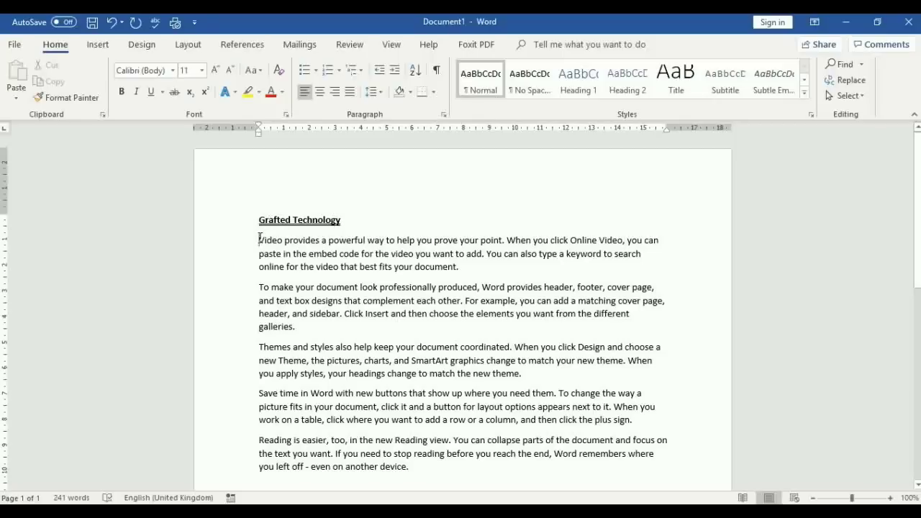
{"action": "triple_click", "coordinate": [384, 254]}
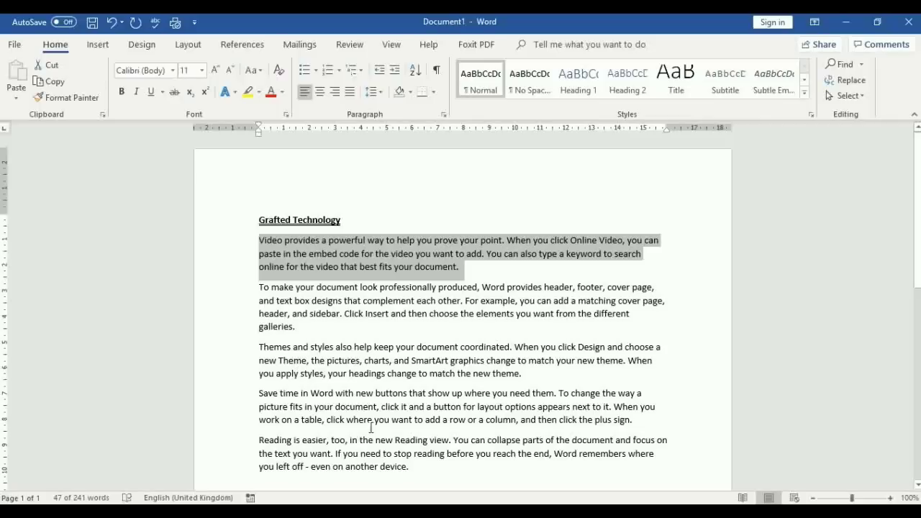
{"action": "triple_click", "coordinate": [358, 360]}
{"action": "double_click", "coordinate": [358, 360]}
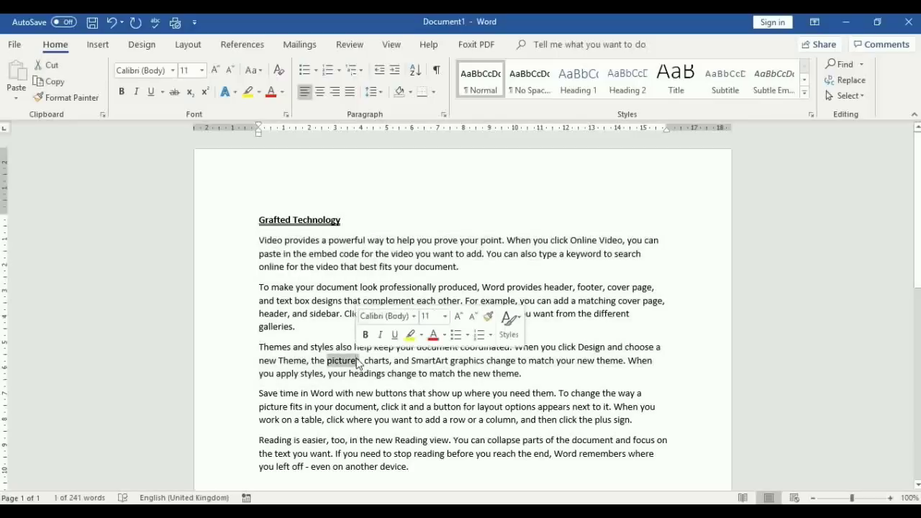
{"action": "left_click", "coordinate": [359, 362]}
{"action": "triple_click", "coordinate": [376, 363]}
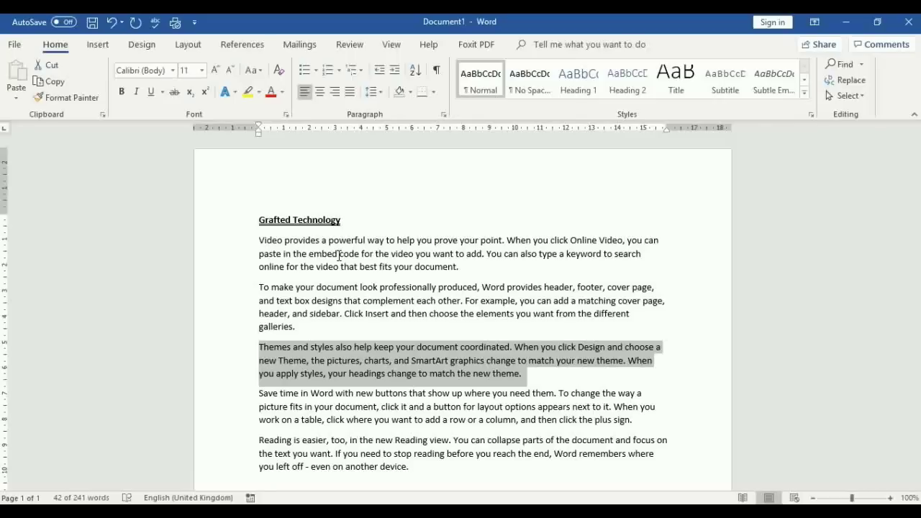
Add the first body paragraph, "then click the plus sign" and "Reading is easier," to the selection, and clear the selection
{"action": "double_click", "coordinate": [337, 254]}
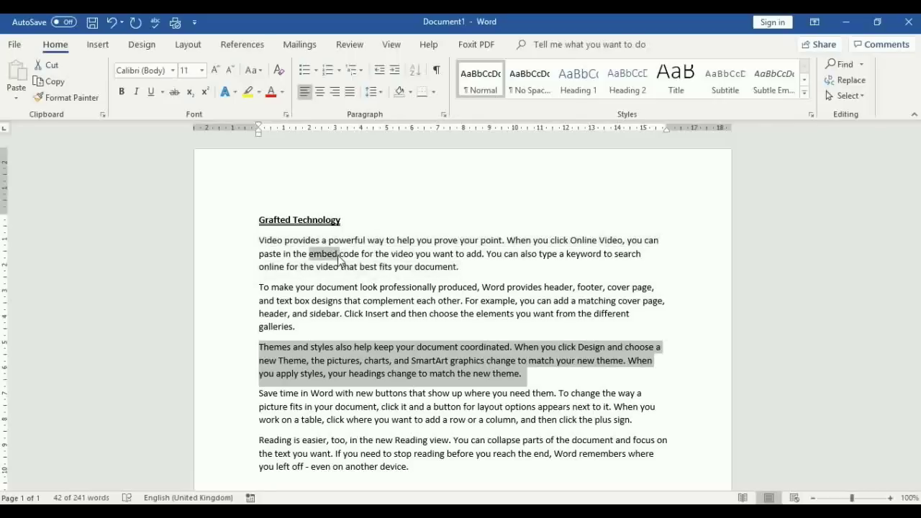
{"action": "triple_click", "coordinate": [339, 257], "text": "ctrl"}
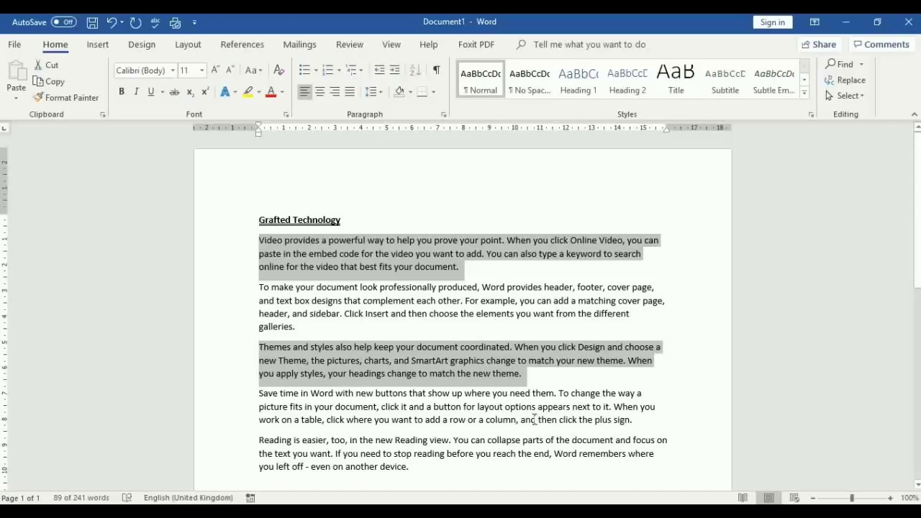
{"action": "left_click_drag", "start_coordinate": [539, 420], "coordinate": [631, 427]}
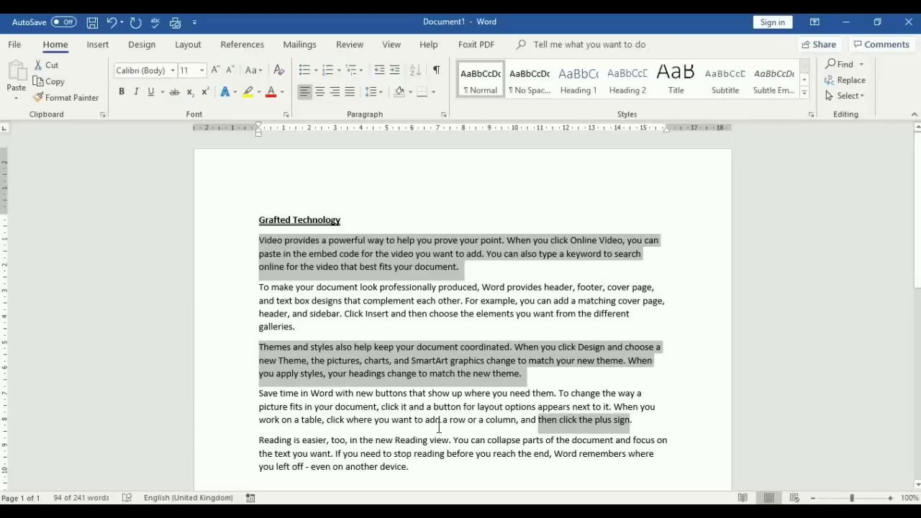
{"action": "left_click_drag", "start_coordinate": [331, 441], "coordinate": [274, 447]}
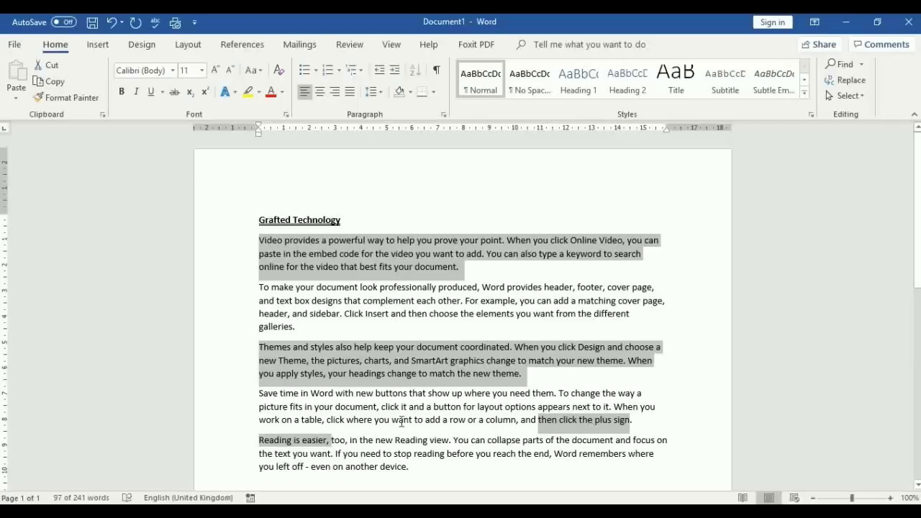
{"action": "left_click", "coordinate": [346, 314]}
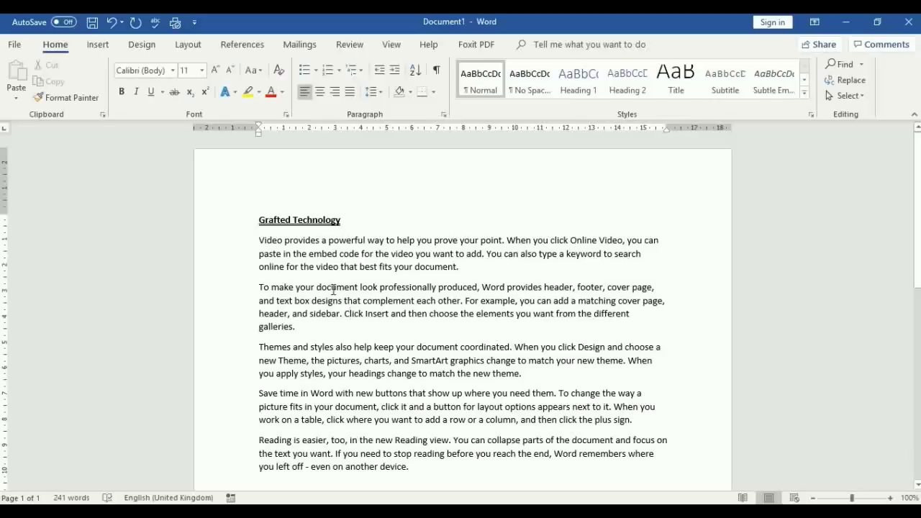
Select the word "document" in the second body paragraph, select that paragraph's first three lines one at a time, and clear the selection
{"action": "double_click", "coordinate": [333, 290]}
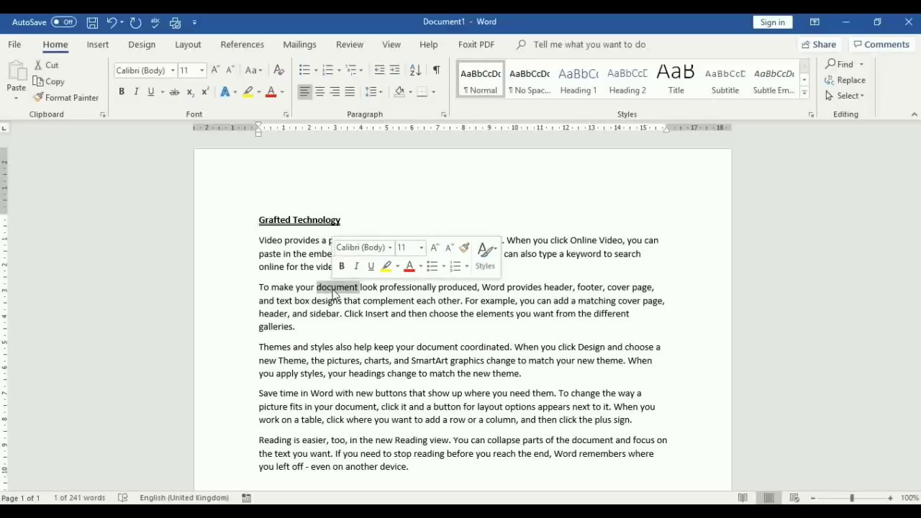
{"action": "left_click", "coordinate": [304, 300]}
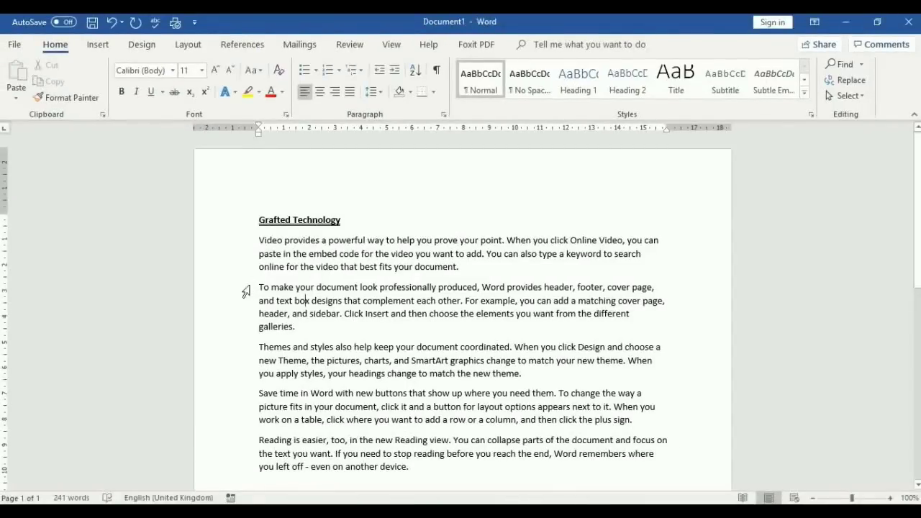
{"action": "left_click", "coordinate": [245, 291]}
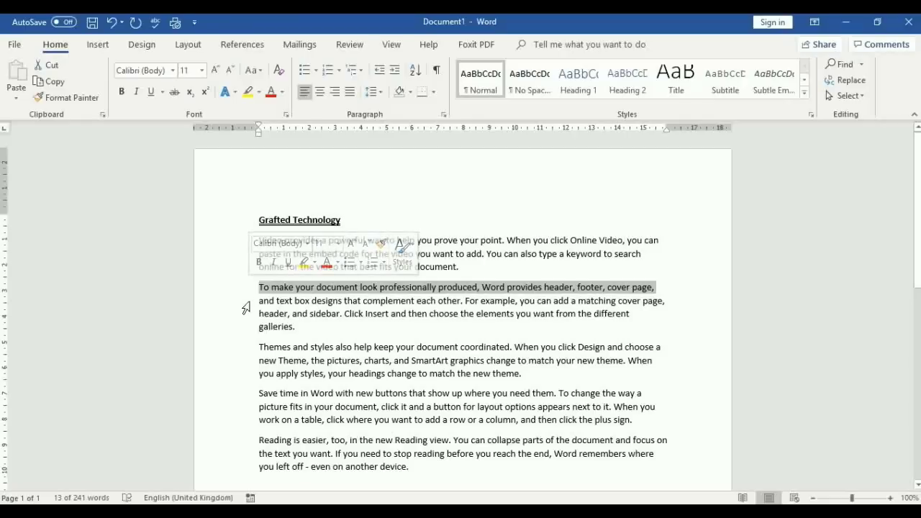
{"action": "left_click", "coordinate": [246, 307]}
{"action": "left_click", "coordinate": [245, 318]}
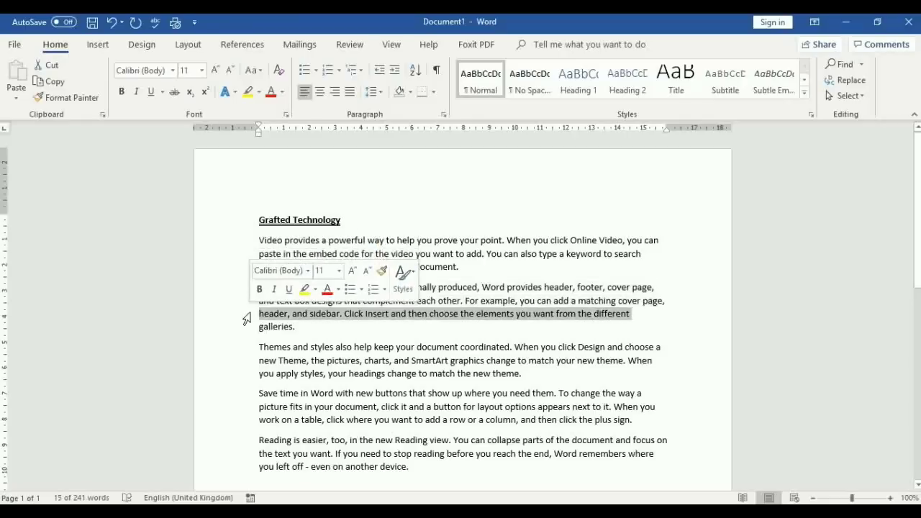
{"action": "left_click", "coordinate": [254, 326]}
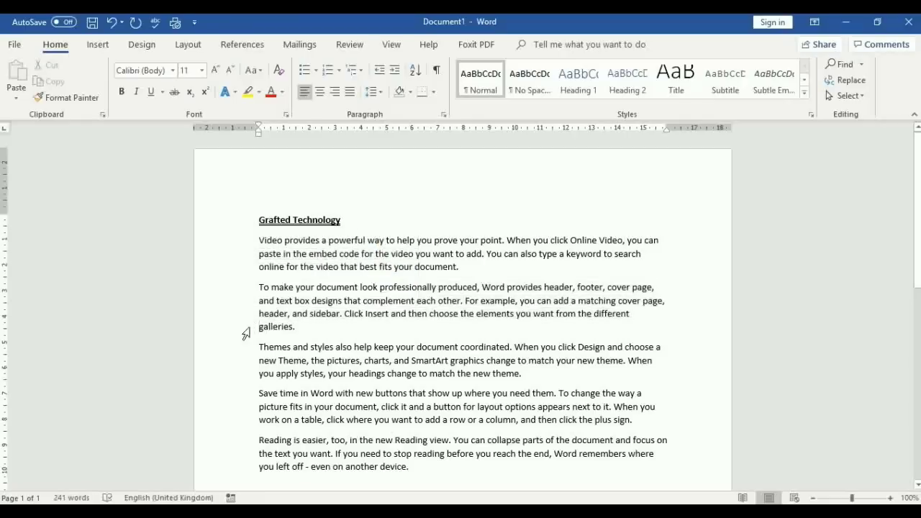
Select the last line of the second body paragraph, then the title "Grafted Technology", and clear the selection
{"action": "left_click", "coordinate": [245, 333]}
{"action": "left_click", "coordinate": [382, 329]}
{"action": "left_click_drag", "start_coordinate": [346, 221], "coordinate": [268, 225]}
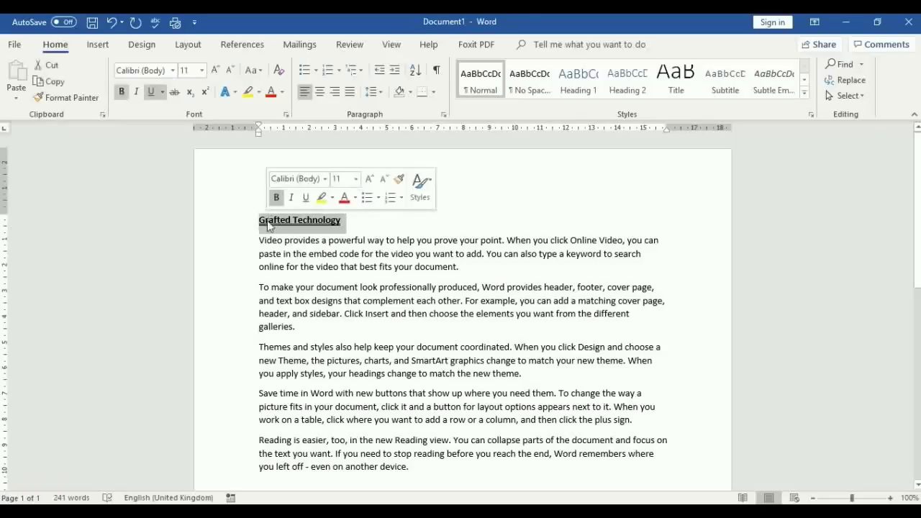
{"action": "left_click", "coordinate": [299, 239]}
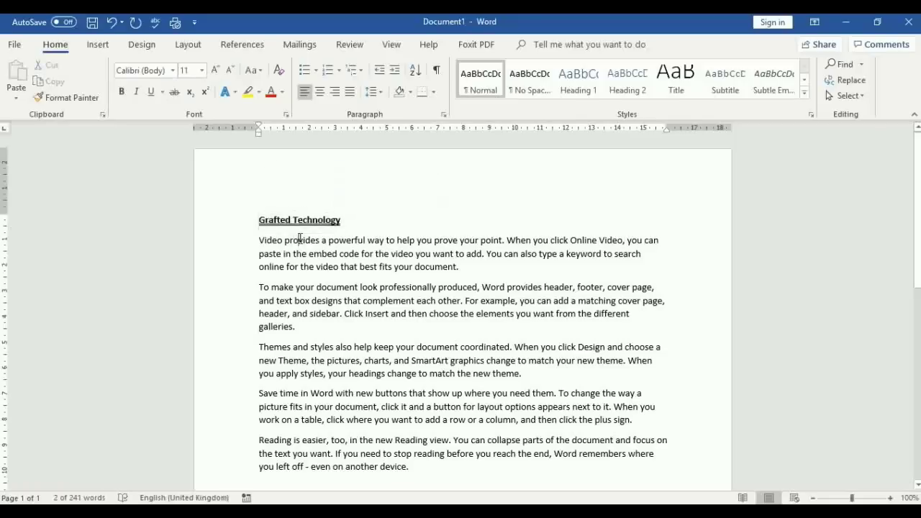
Set the title "Grafted Technology" to Bookman Old Style at font size 24
{"action": "left_click", "coordinate": [243, 225]}
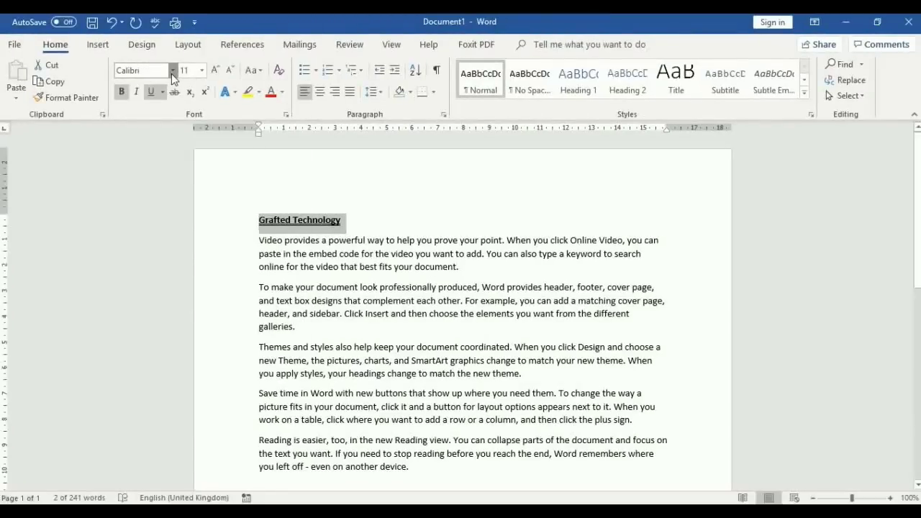
{"action": "left_click", "coordinate": [173, 71]}
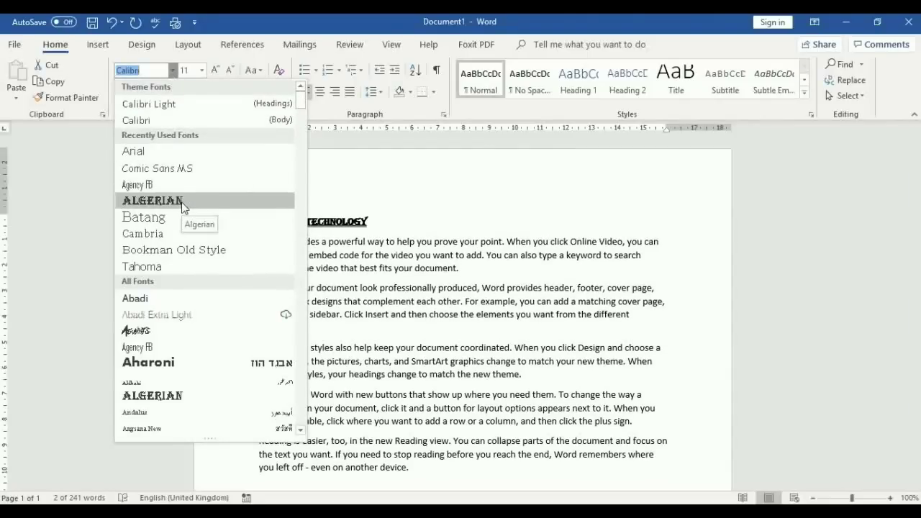
{"action": "left_click", "coordinate": [184, 250]}
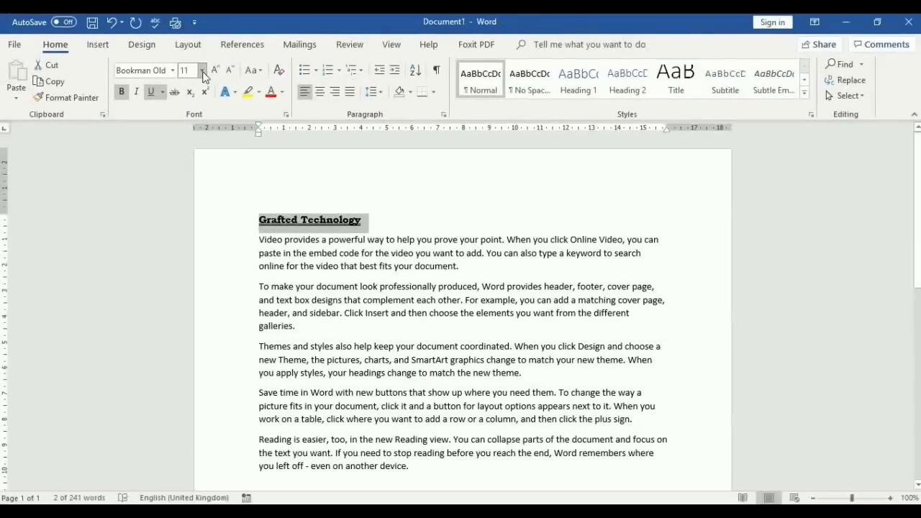
{"action": "left_click", "coordinate": [199, 73]}
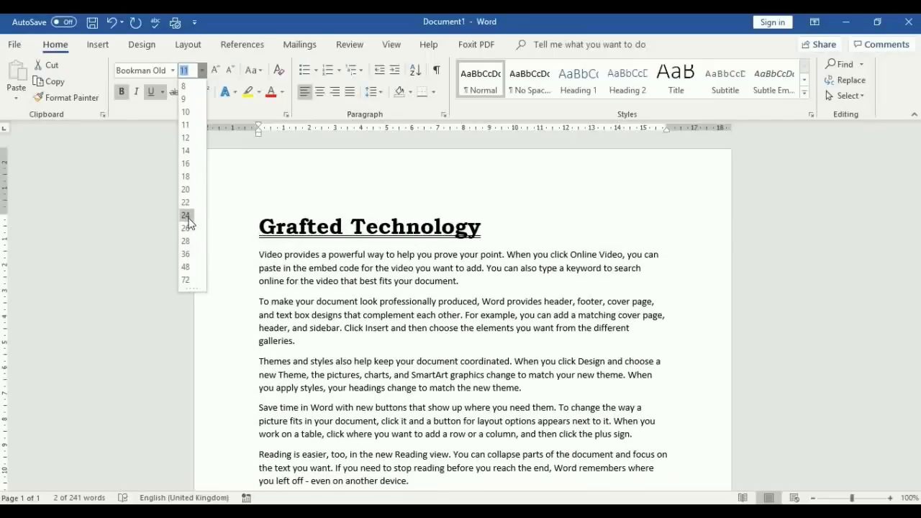
{"action": "left_click", "coordinate": [186, 217]}
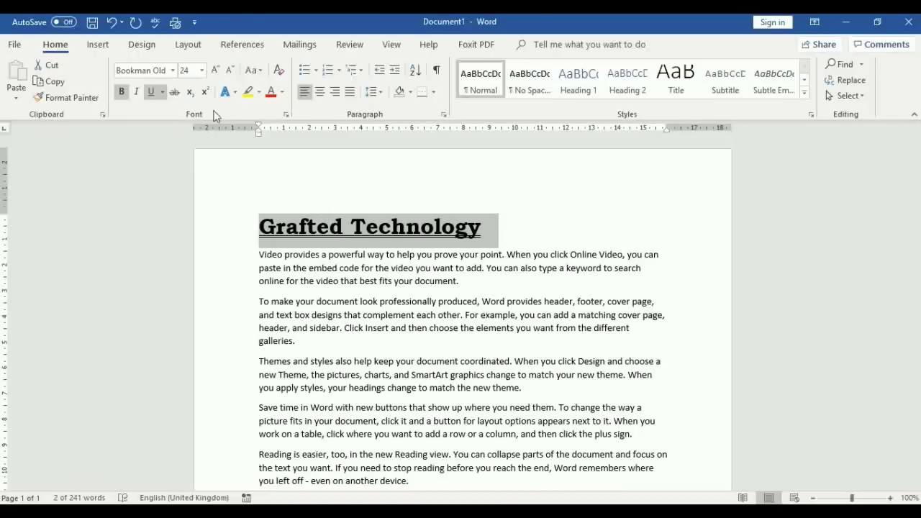
Color the title text in the darkest shade of the theme blue and clear the selection
{"action": "left_click", "coordinate": [283, 93]}
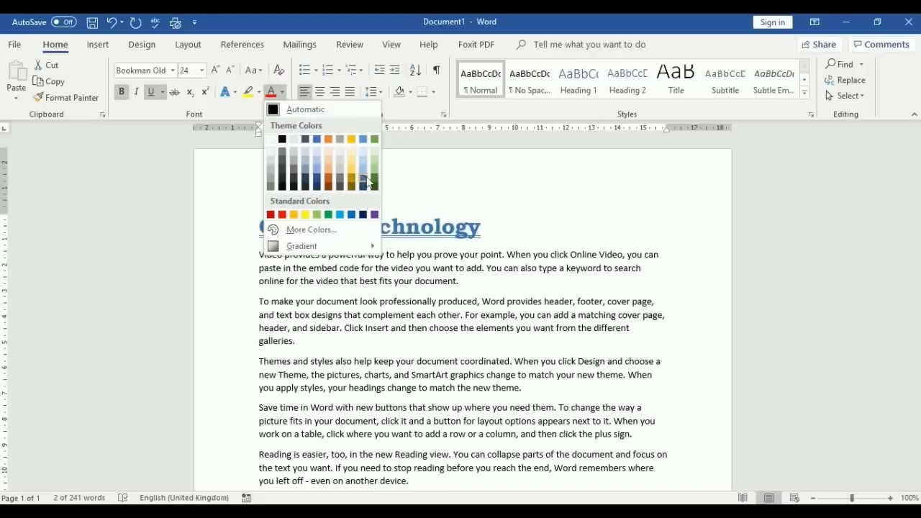
{"action": "left_click", "coordinate": [317, 188]}
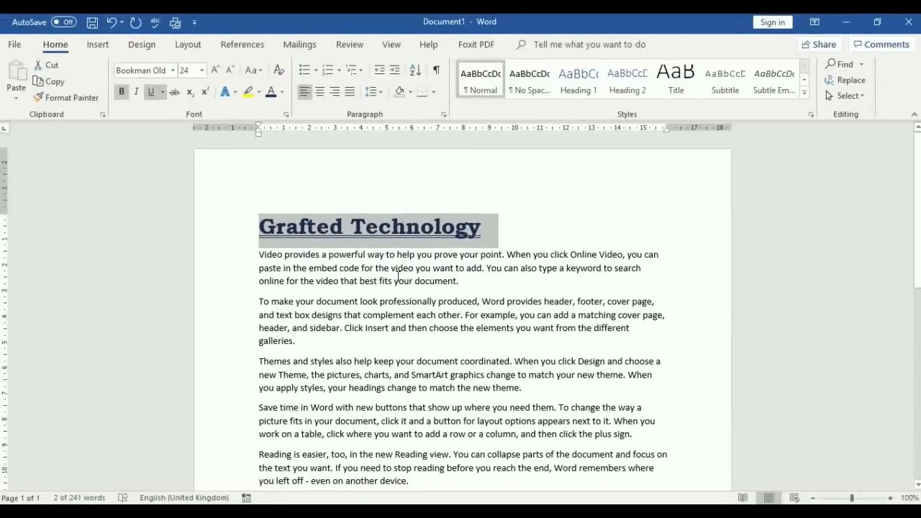
{"action": "left_click", "coordinate": [404, 285]}
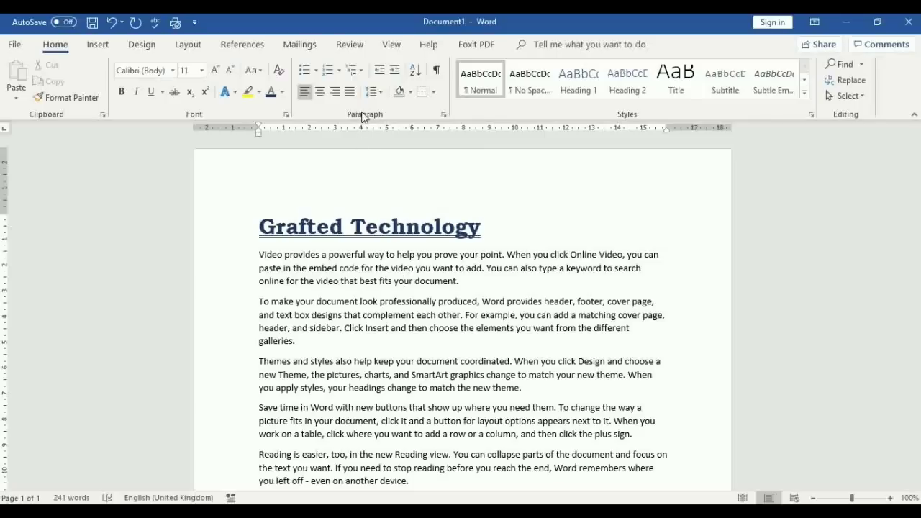
Select the first body paragraph, then center the paragraph beginning "To make your document" instead and clear the selection
{"action": "left_click", "coordinate": [390, 267]}
{"action": "left_click_drag", "start_coordinate": [259, 251], "coordinate": [462, 279]}
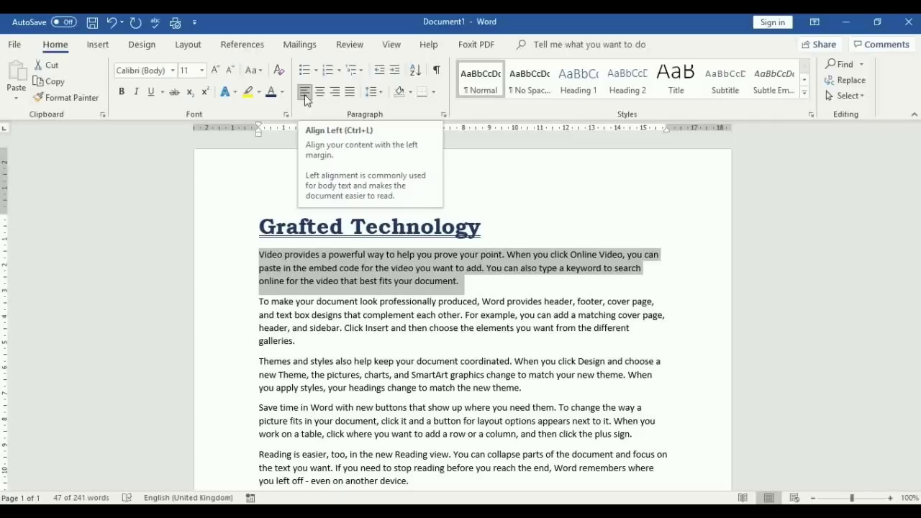
{"action": "left_click", "coordinate": [298, 340]}
{"action": "left_click_drag", "start_coordinate": [298, 340], "coordinate": [265, 303]}
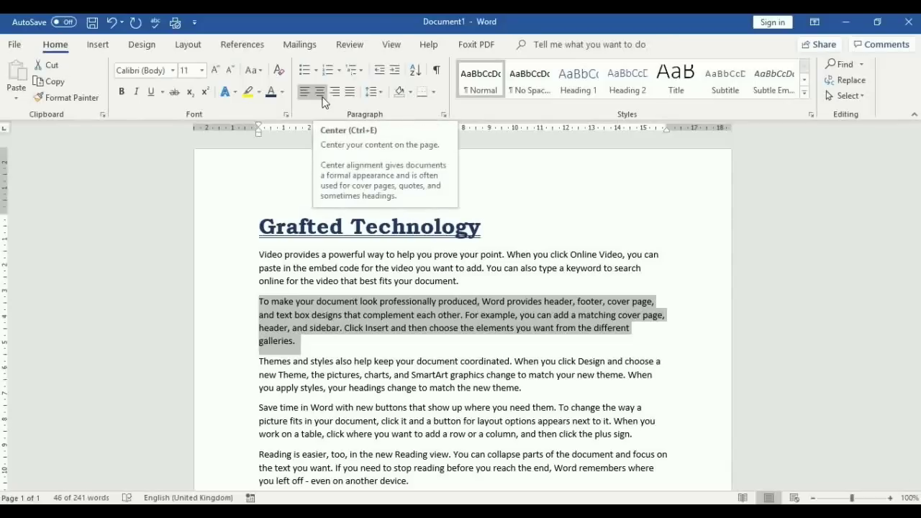
{"action": "left_click", "coordinate": [320, 92]}
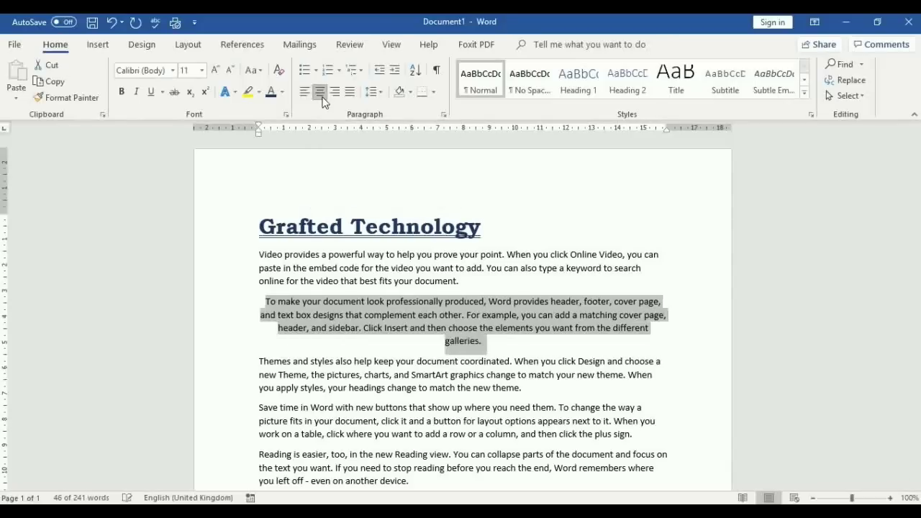
{"action": "left_click", "coordinate": [441, 270]}
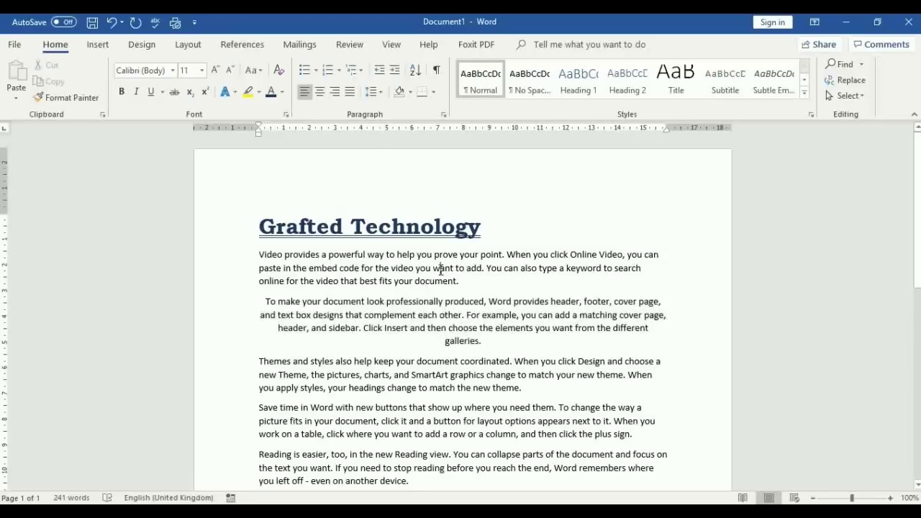
Align the paragraph beginning "Themes and styles" to the right margin
{"action": "left_click", "coordinate": [446, 328]}
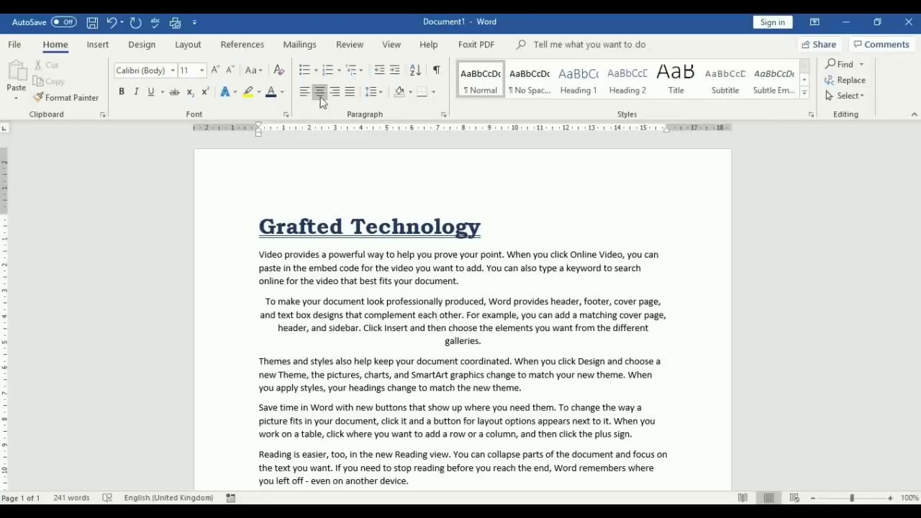
{"action": "left_click", "coordinate": [432, 379]}
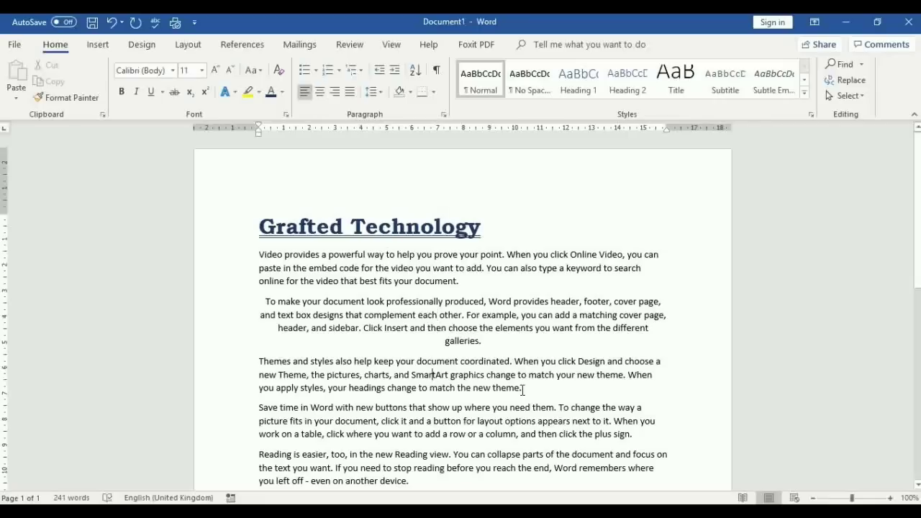
{"action": "left_click_drag", "start_coordinate": [524, 389], "coordinate": [270, 366]}
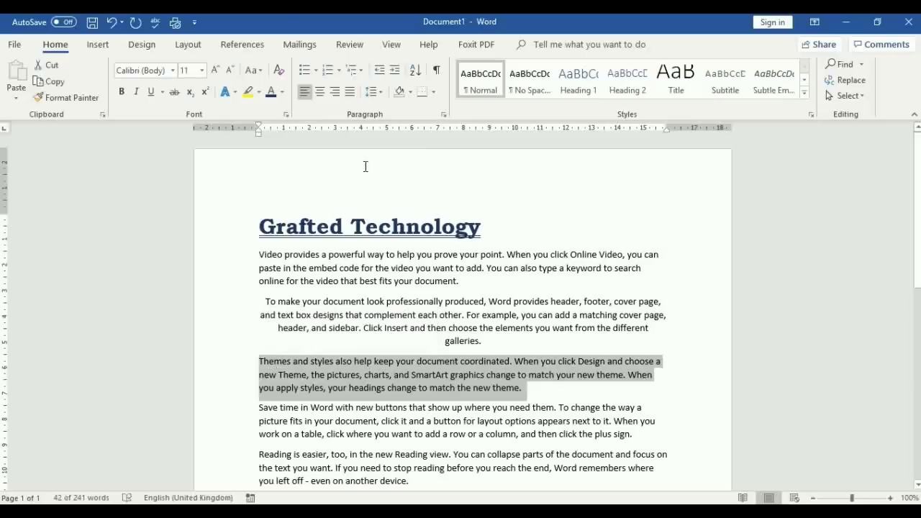
{"action": "left_click", "coordinate": [335, 92]}
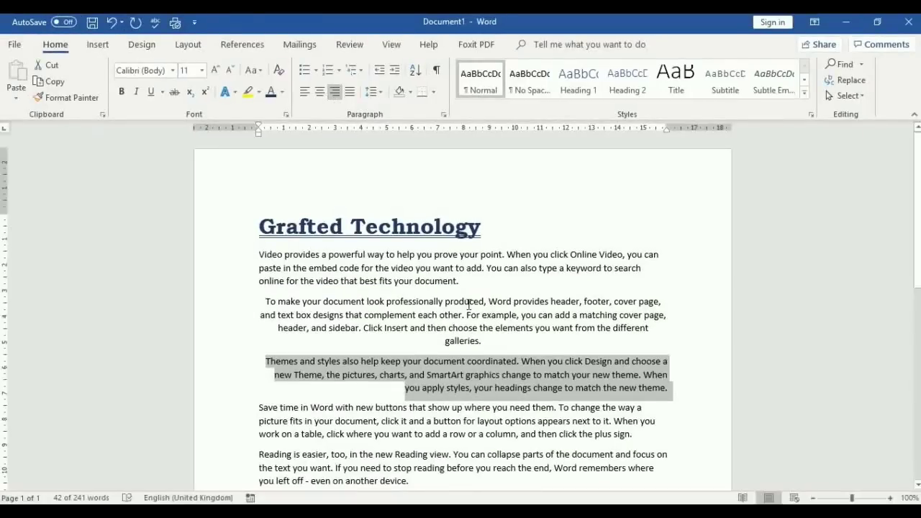
Justify the paragraph beginning "Save time in Word"
{"action": "left_click", "coordinate": [466, 425]}
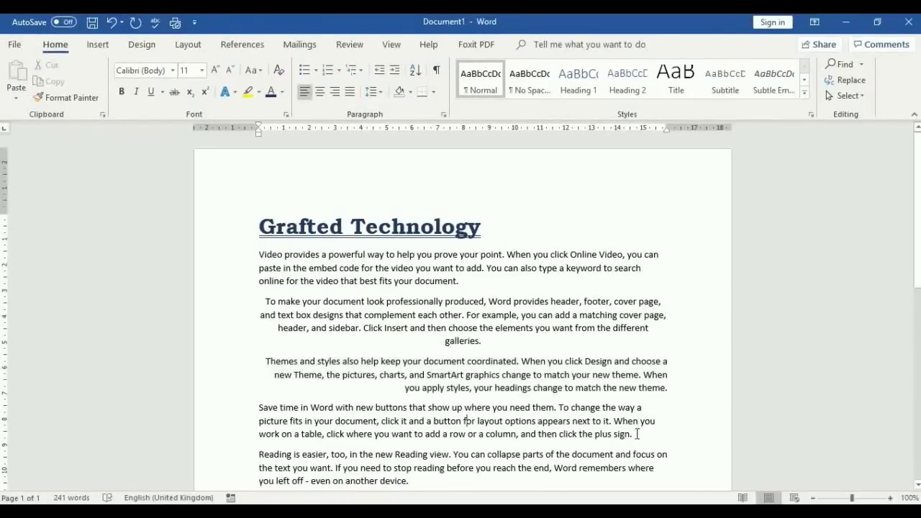
{"action": "left_click_drag", "start_coordinate": [633, 434], "coordinate": [260, 409]}
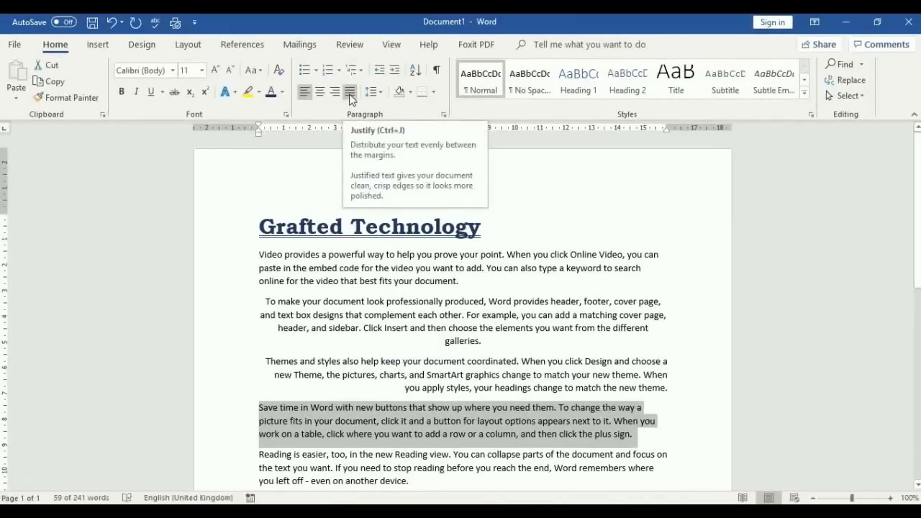
{"action": "left_click", "coordinate": [351, 93]}
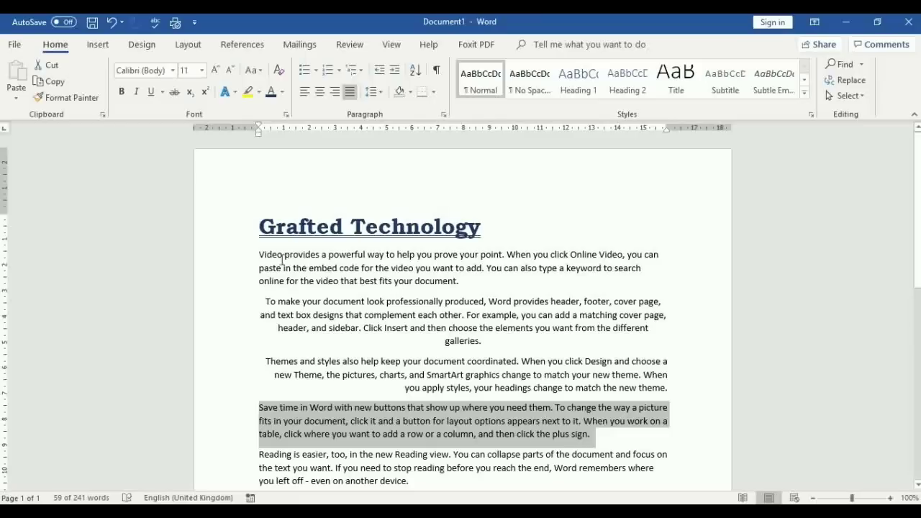
Justify all the body paragraphs below the title and clear the selection
{"action": "left_click_drag", "start_coordinate": [257, 256], "coordinate": [469, 480]}
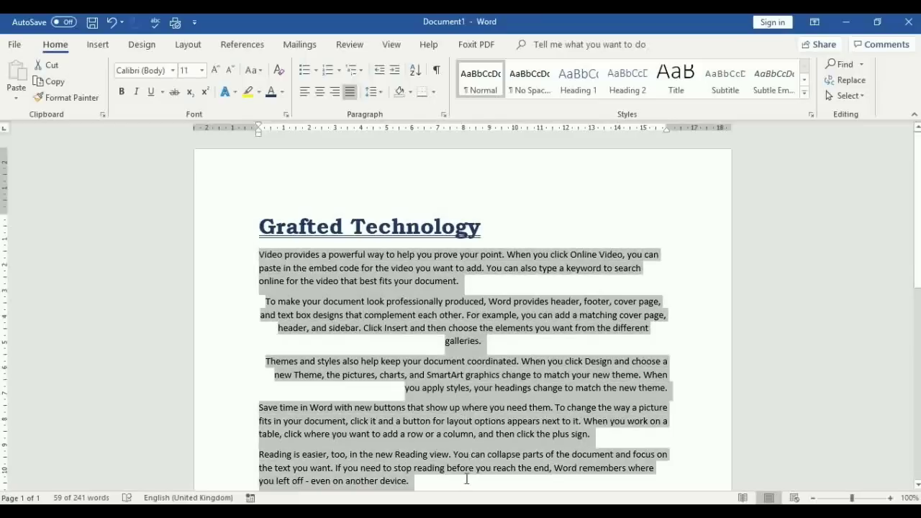
{"action": "left_click", "coordinate": [400, 228]}
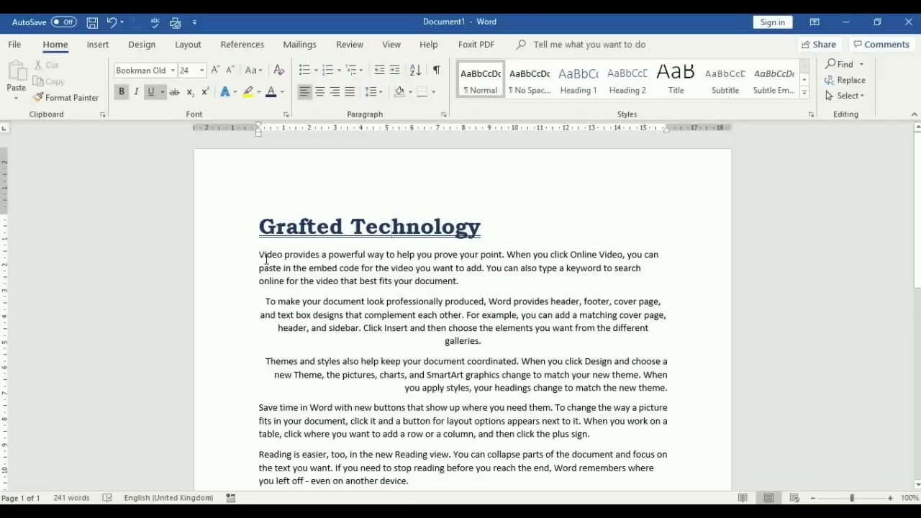
{"action": "left_click_drag", "start_coordinate": [259, 255], "coordinate": [416, 485]}
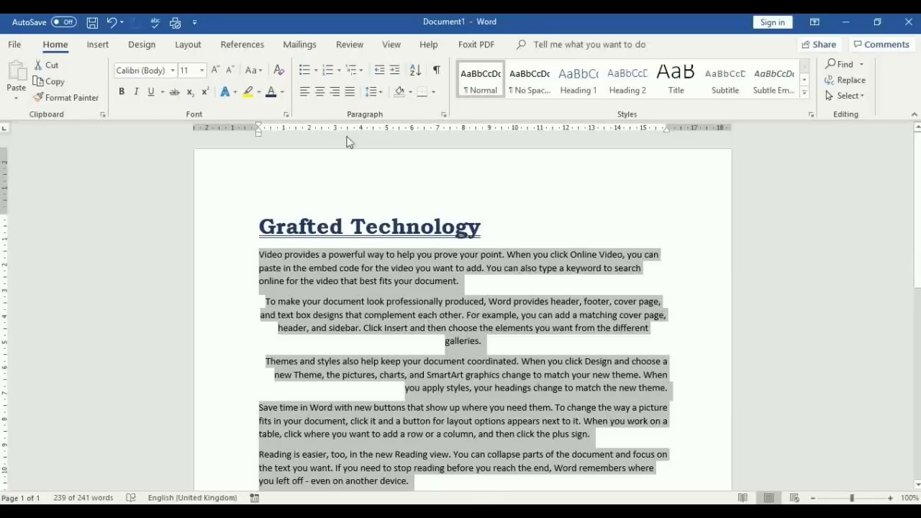
{"action": "left_click", "coordinate": [350, 93]}
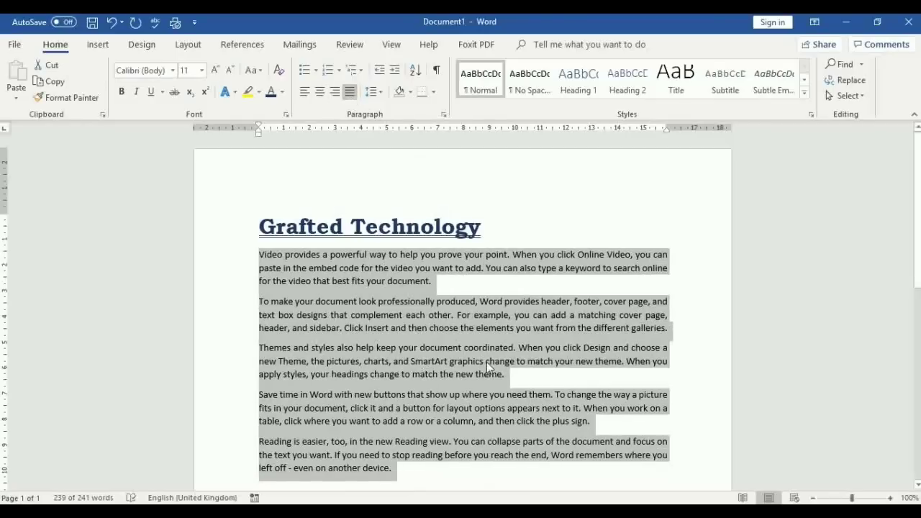
{"action": "left_click", "coordinate": [446, 370]}
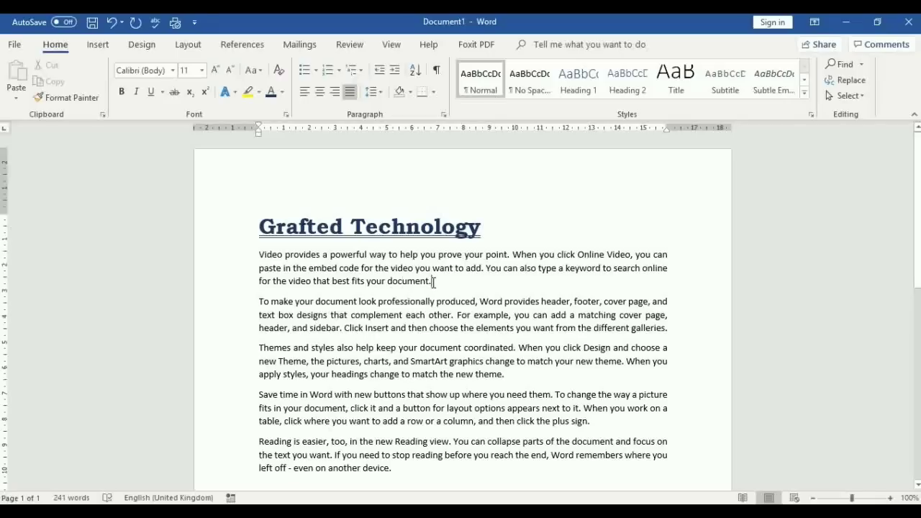
Add an empty line after the first body paragraph and insert a 3x3 table there
{"action": "key", "text": "Return"}
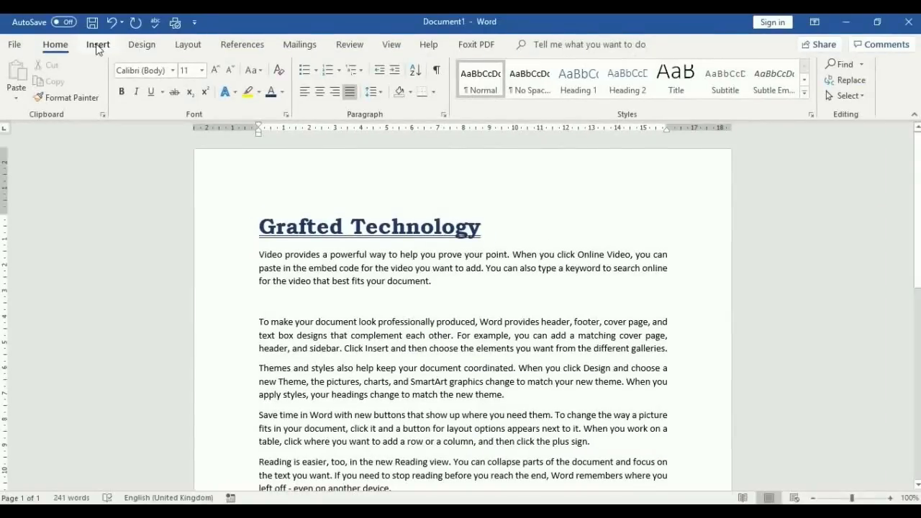
{"action": "left_click", "coordinate": [99, 46]}
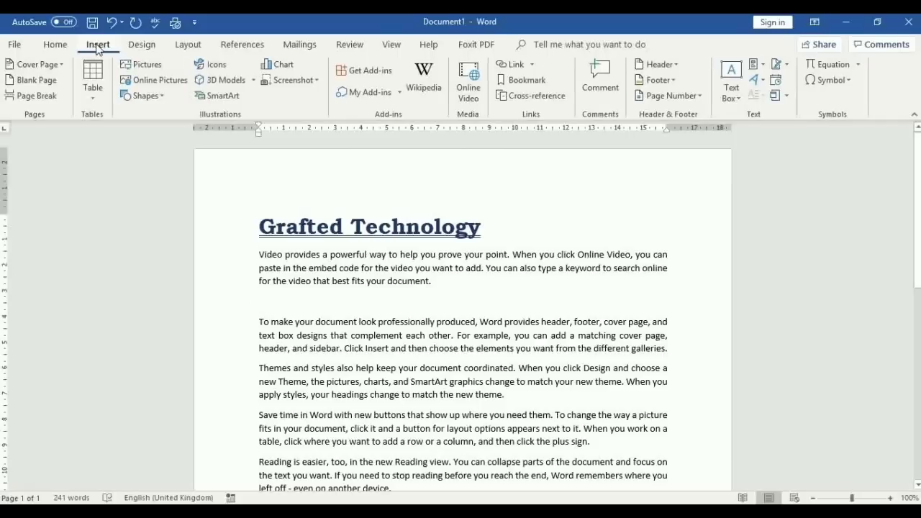
{"action": "left_click", "coordinate": [93, 102]}
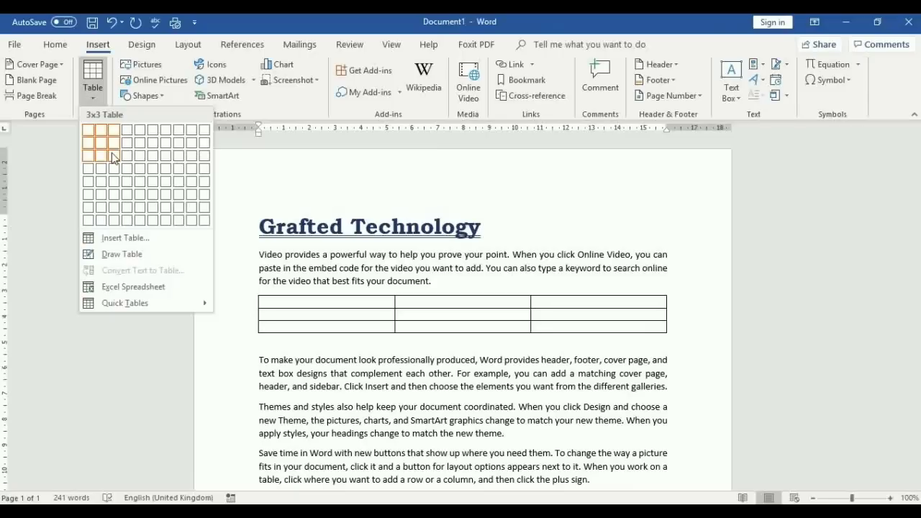
{"action": "left_click", "coordinate": [113, 158]}
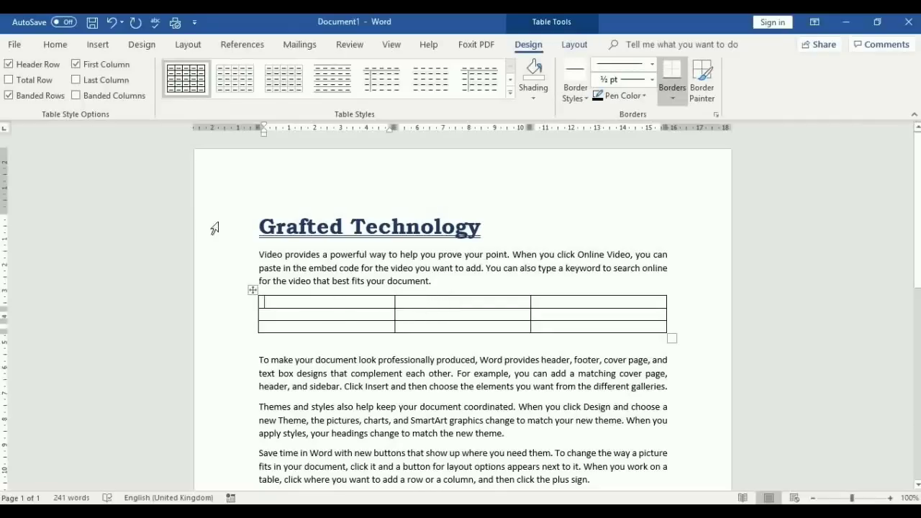
Fill the table's first row with the sample texts "Hhjdskjghdskjhgkjdh", "Dsbgkjdsbgkjdsdkj" and "jfdfkjhdkjgkjsa"
{"action": "left_click", "coordinate": [57, 45]}
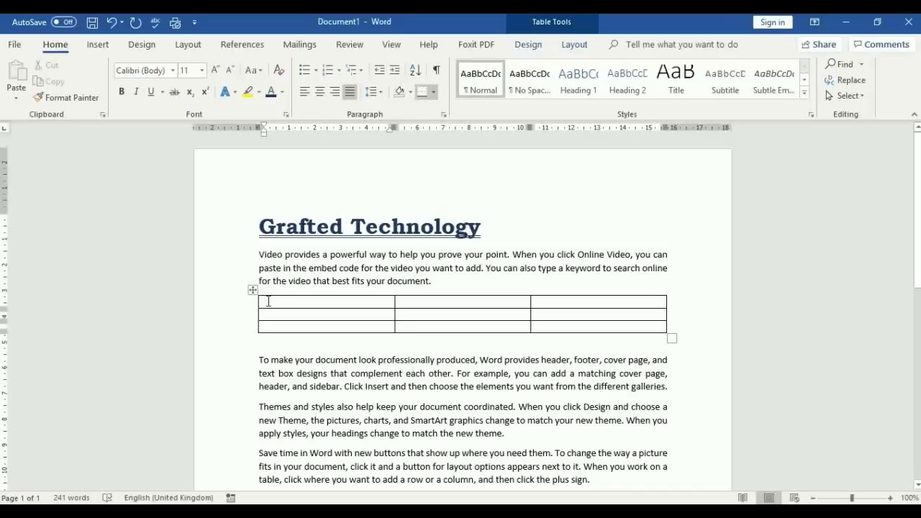
{"action": "type", "text": "hjdskjghdskjhgkjdh"}
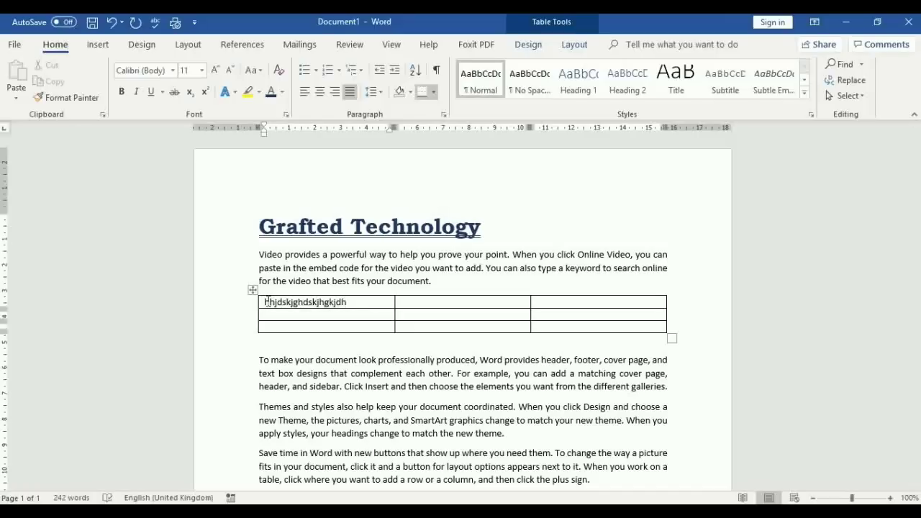
{"action": "key", "text": "Tab"}
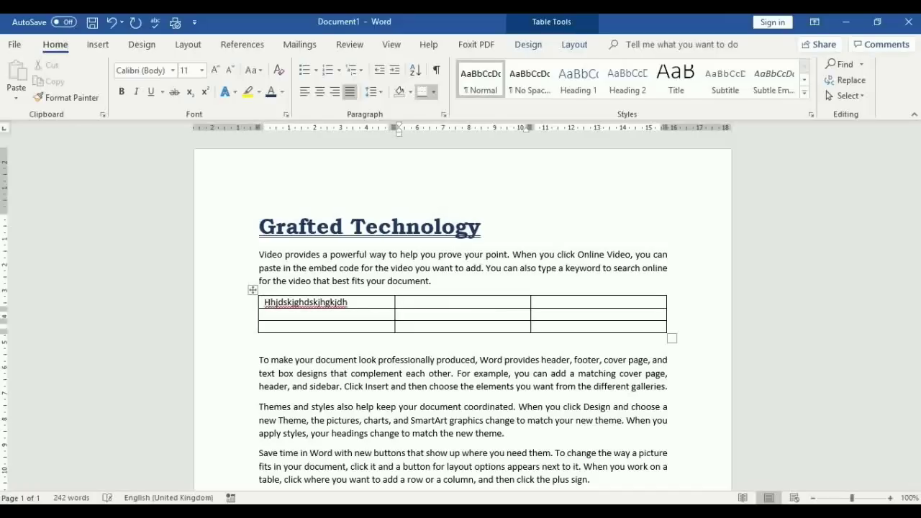
{"action": "type", "text": "dsbgkjdsbgkjdsdkj"}
{"action": "key", "text": "Tab"}
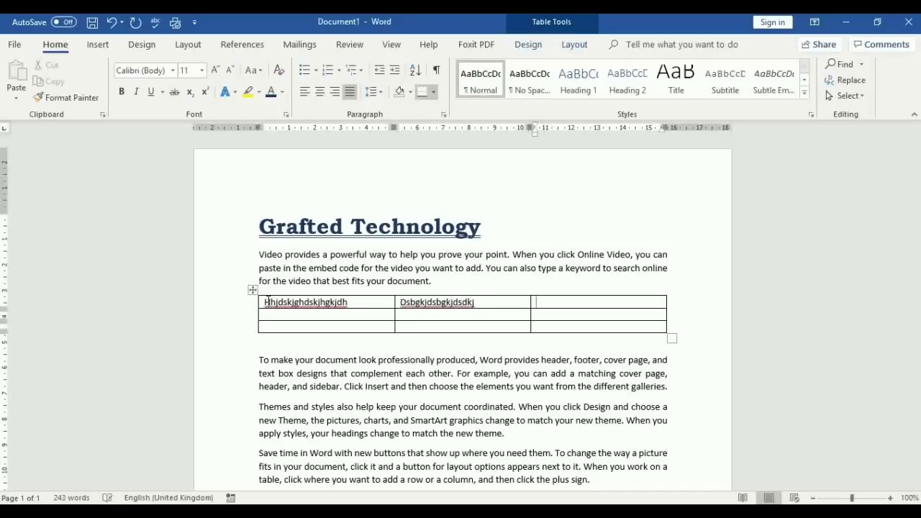
{"action": "type", "text": "jfdfkjhdkjgkjsa"}
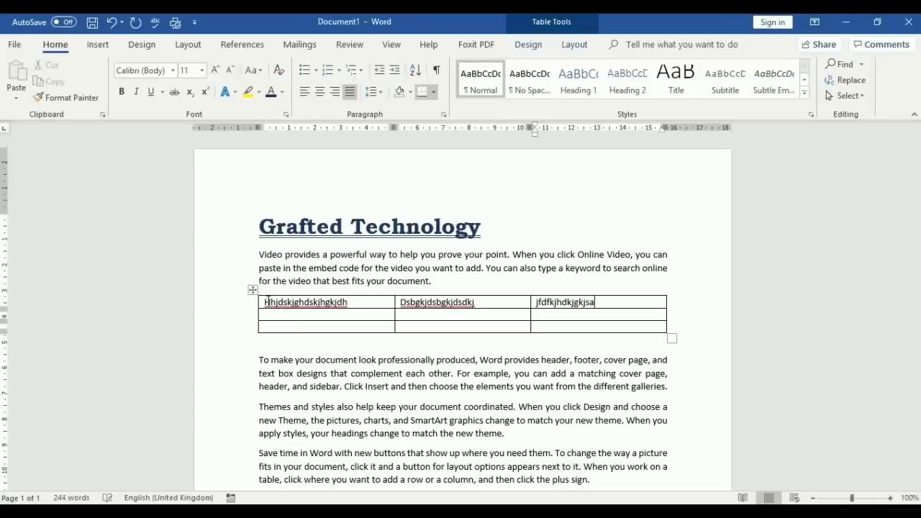
Center the text in all three cells of the table's first row and clear the selection
{"action": "key", "text": "Tab"}
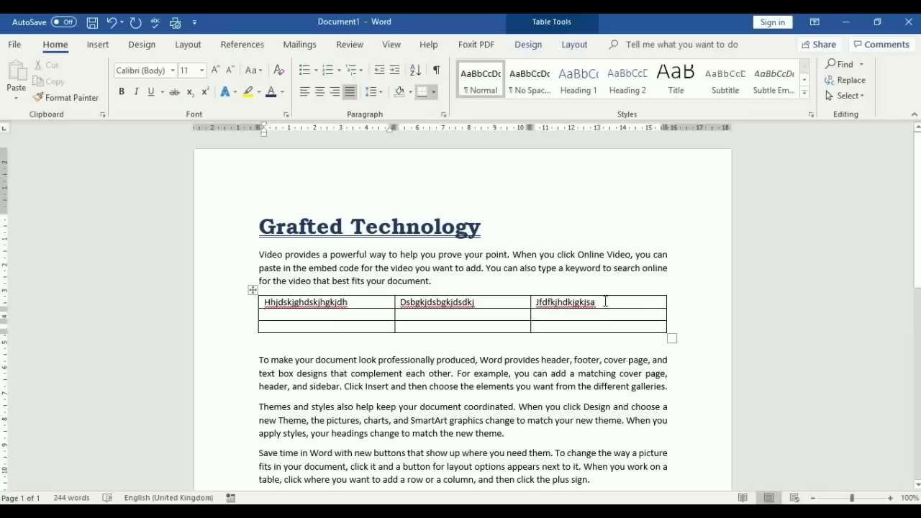
{"action": "left_click_drag", "start_coordinate": [605, 301], "coordinate": [389, 307]}
{"action": "left_click", "coordinate": [387, 306]}
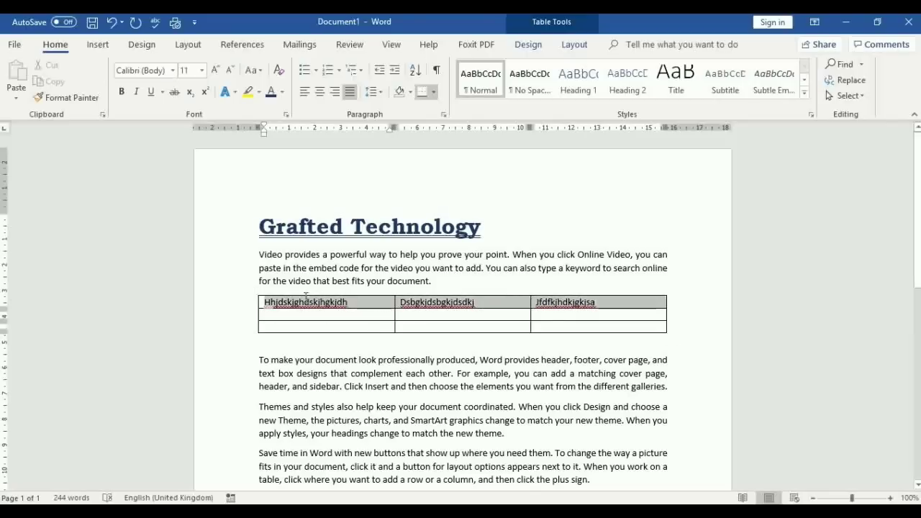
{"action": "left_click", "coordinate": [266, 308]}
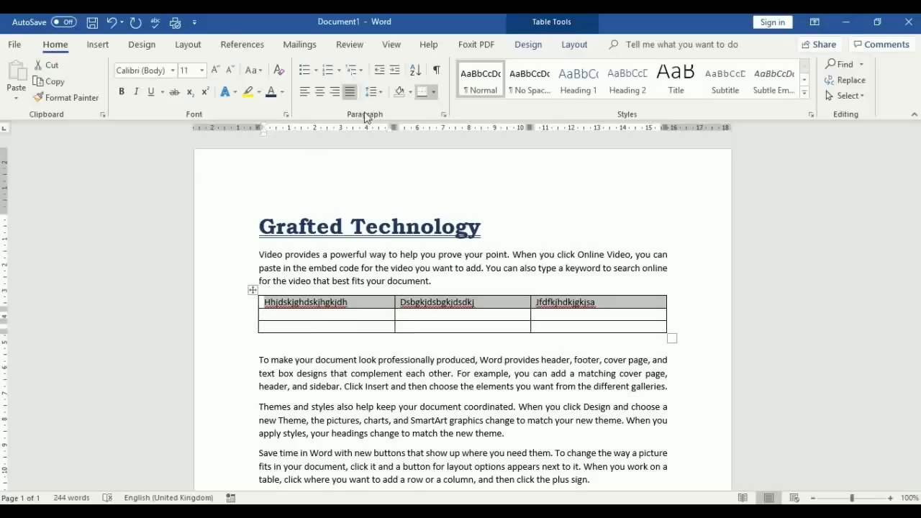
{"action": "left_click", "coordinate": [319, 92]}
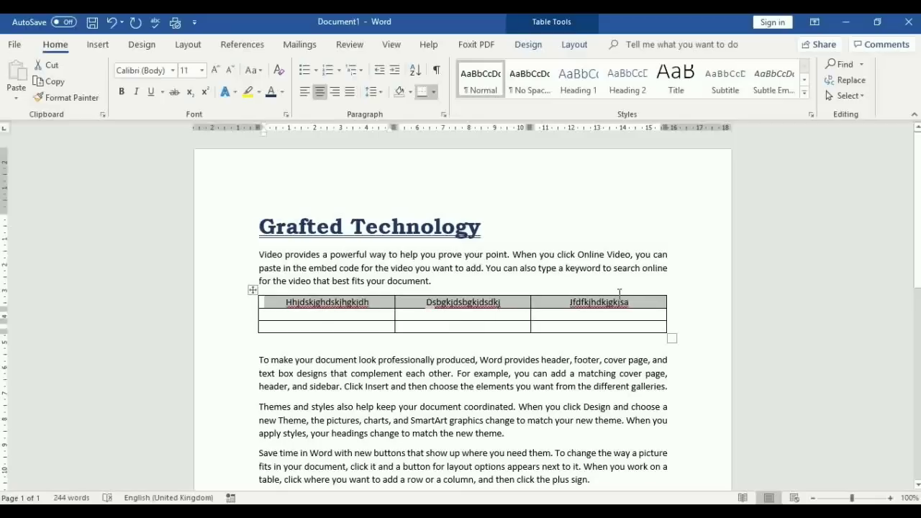
{"action": "left_click", "coordinate": [591, 314]}
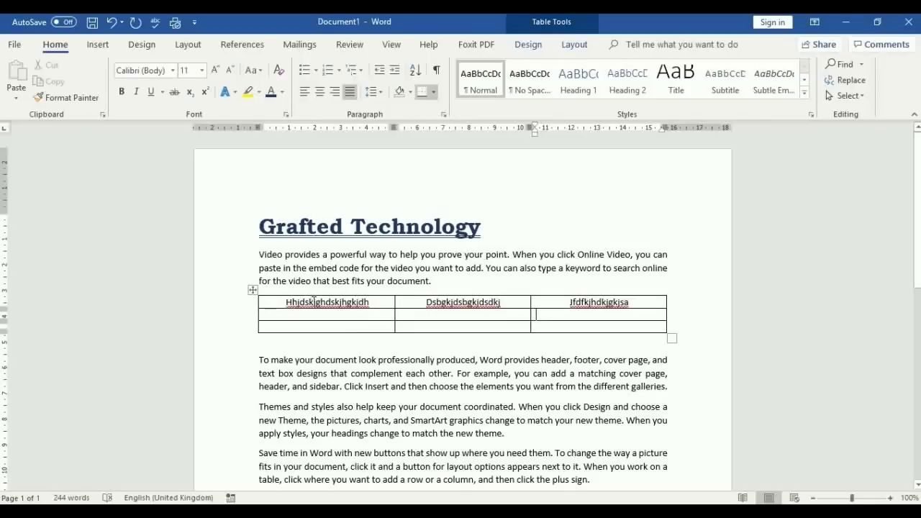
Shade the table's first row with a dark grey theme color
{"action": "left_click", "coordinate": [269, 302]}
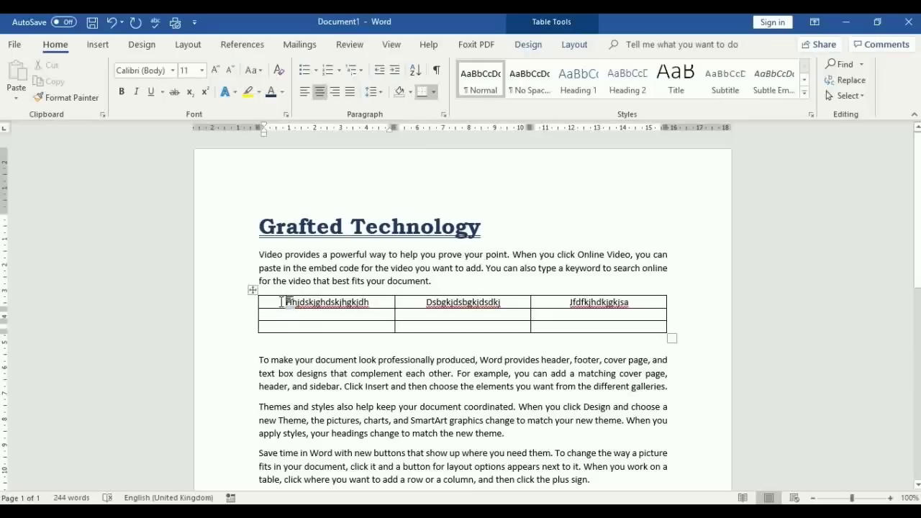
{"action": "left_click_drag", "start_coordinate": [262, 302], "coordinate": [584, 294]}
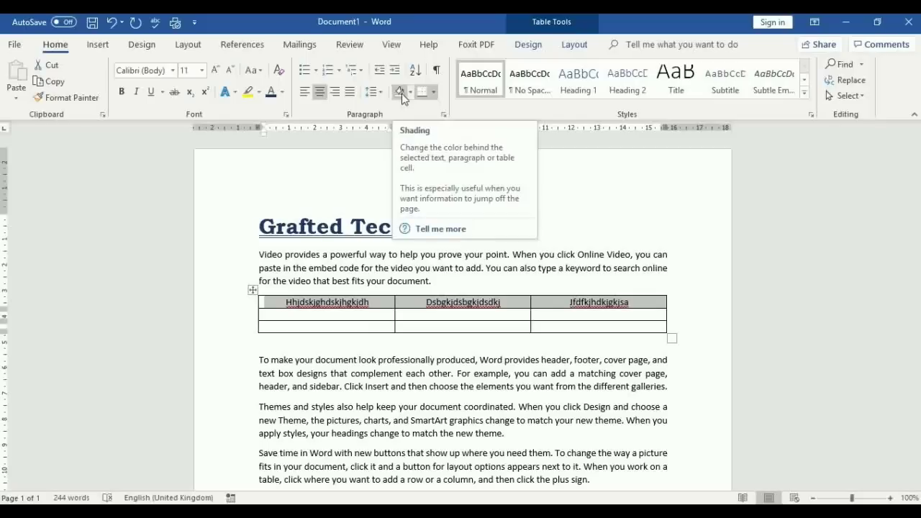
{"action": "left_click", "coordinate": [411, 93]}
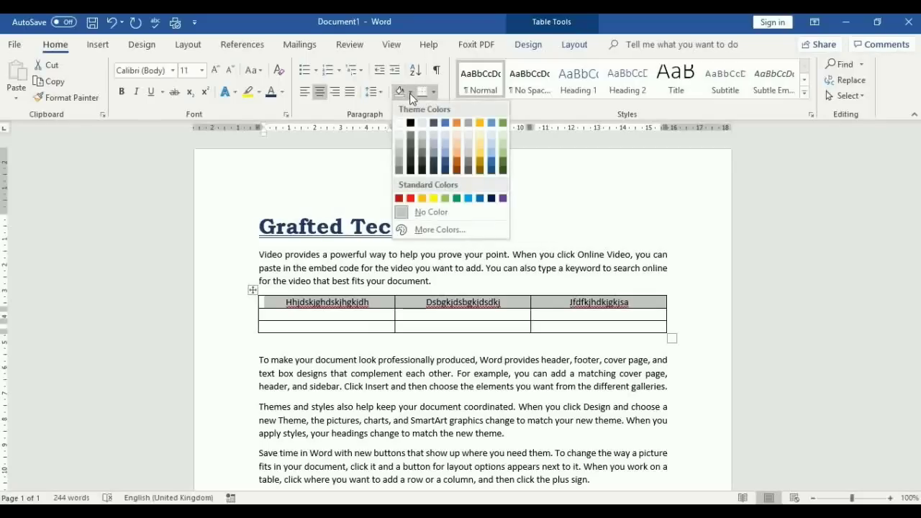
{"action": "left_click", "coordinate": [422, 157]}
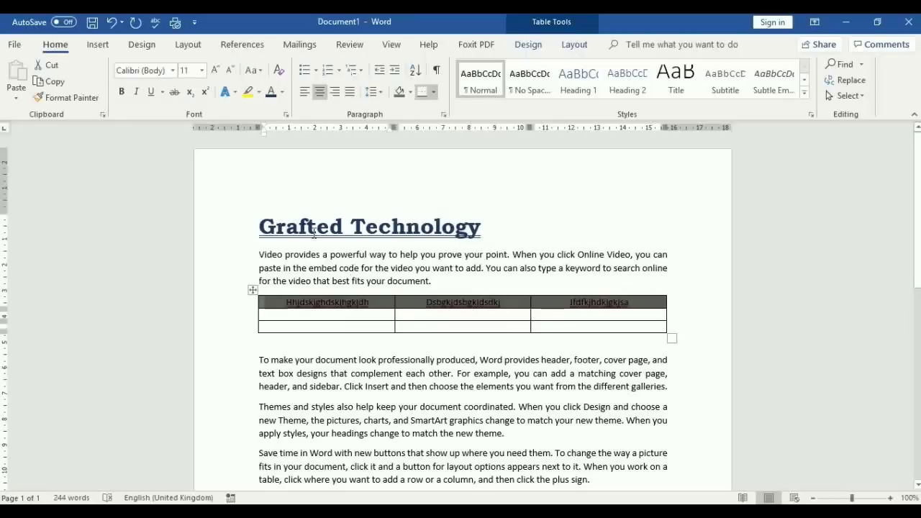
Format the table's first-row text at size 16 in bold italic
{"action": "left_click", "coordinate": [202, 72]}
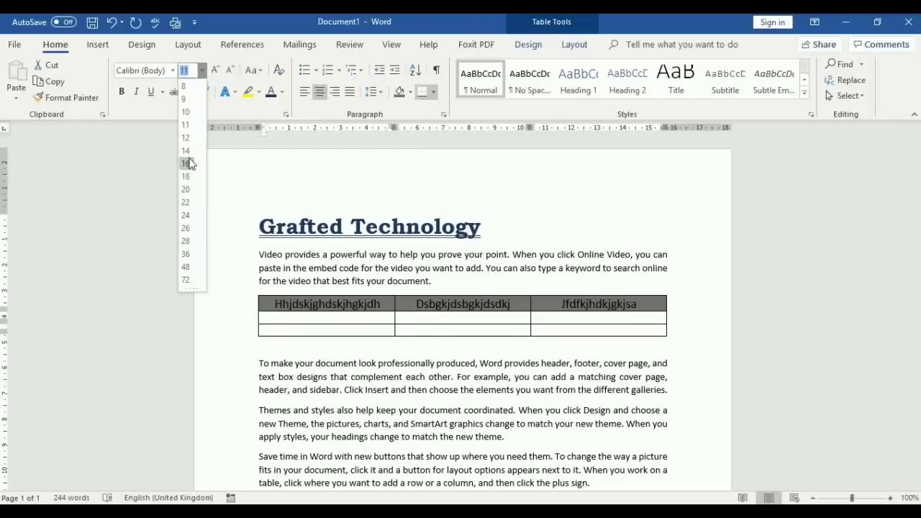
{"action": "left_click", "coordinate": [185, 164]}
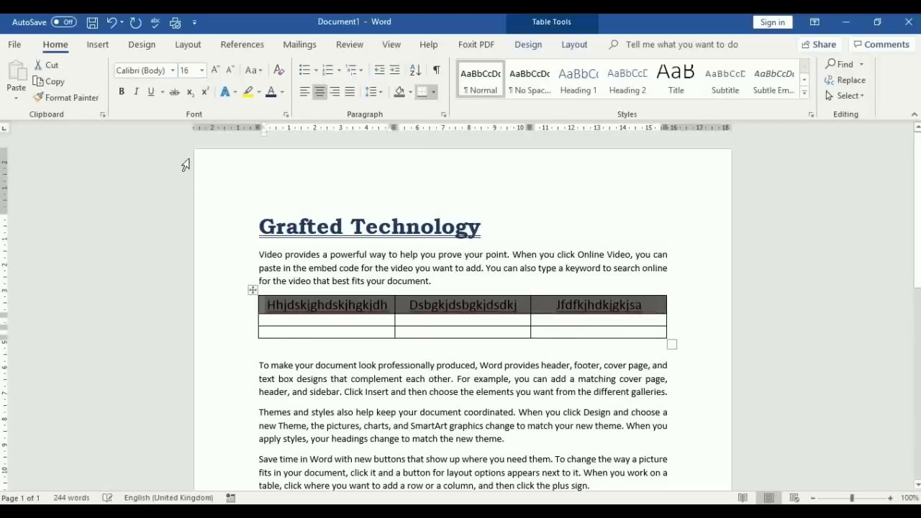
{"action": "left_click", "coordinate": [123, 92]}
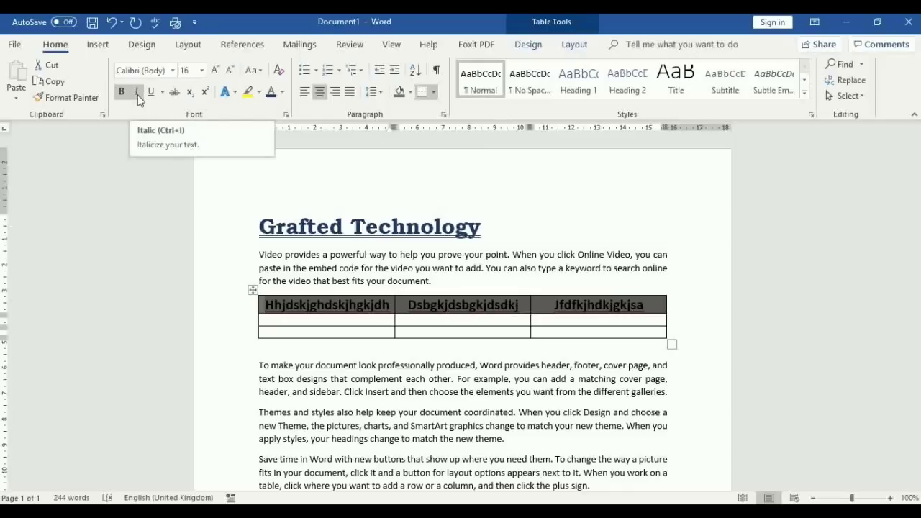
{"action": "left_click", "coordinate": [139, 99]}
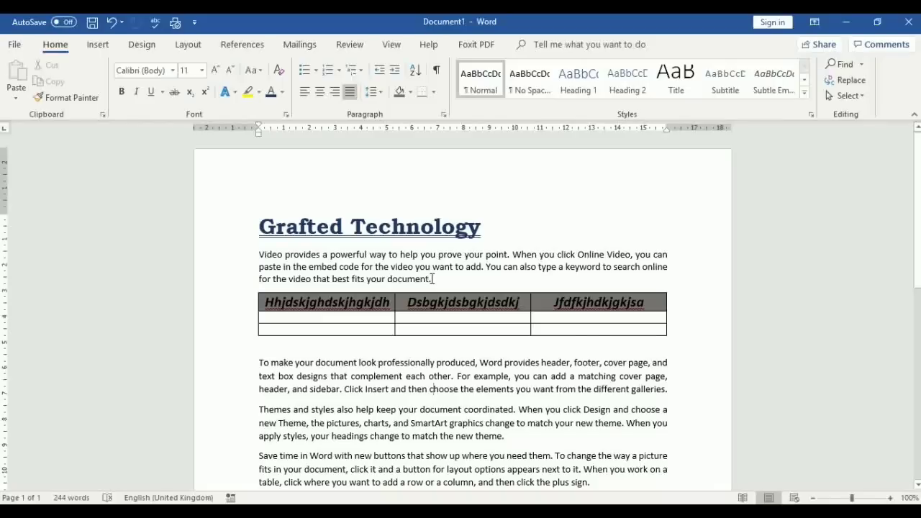
Set the line spacing of the paragraph beginning "Video provides" to 1,5 and clear the selection
{"action": "left_click_drag", "start_coordinate": [365, 265], "coordinate": [262, 256]}
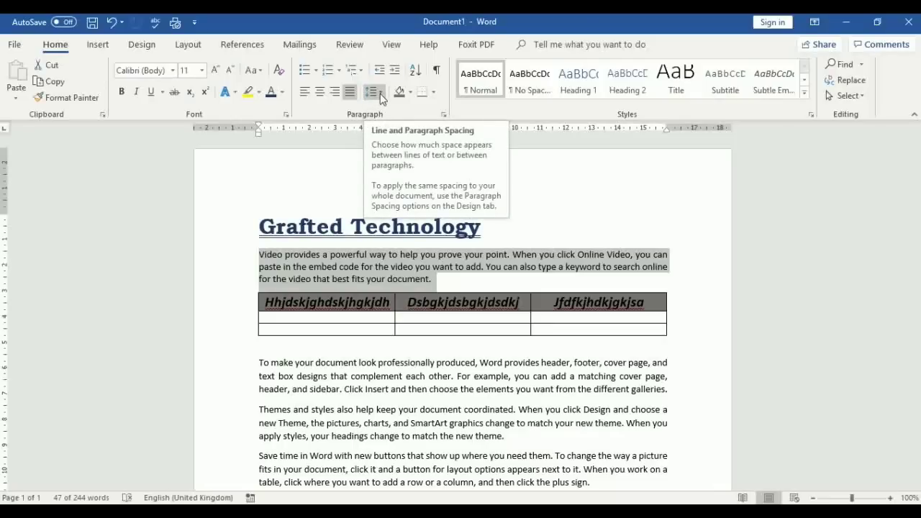
{"action": "left_click", "coordinate": [381, 98]}
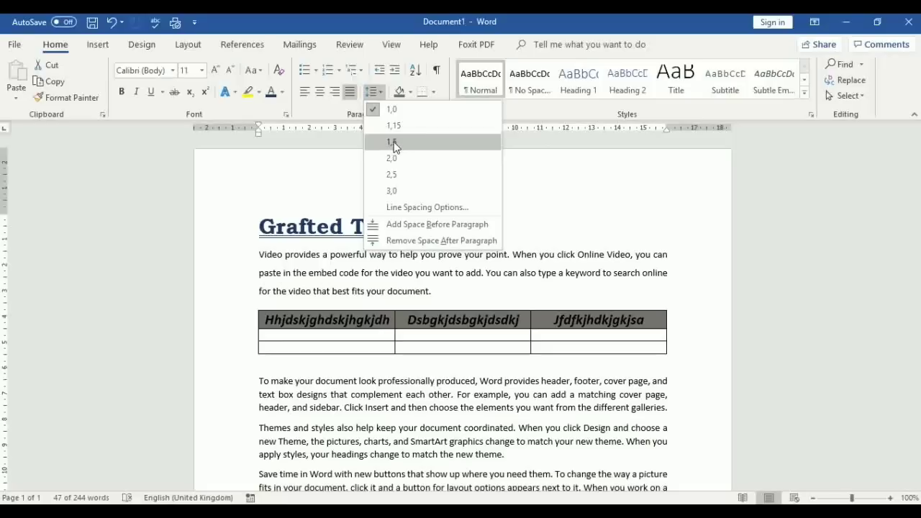
{"action": "left_click", "coordinate": [396, 143]}
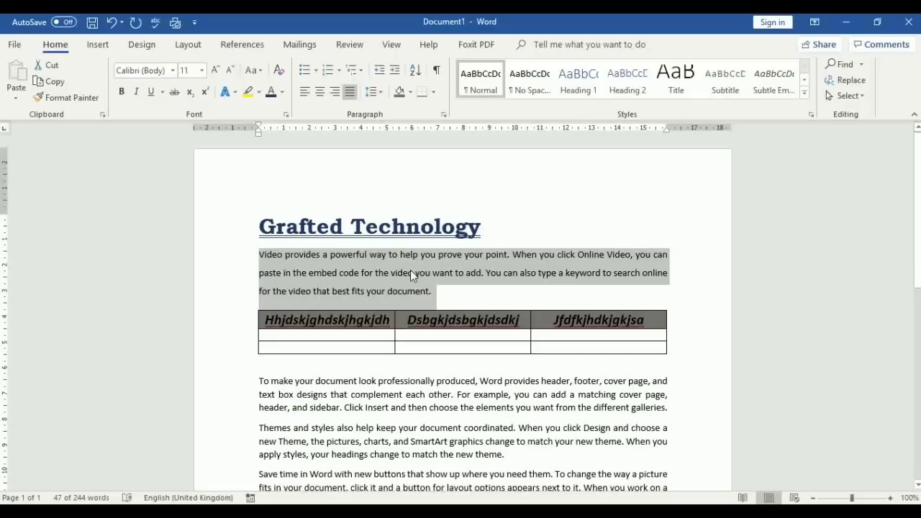
{"action": "left_click", "coordinate": [382, 395]}
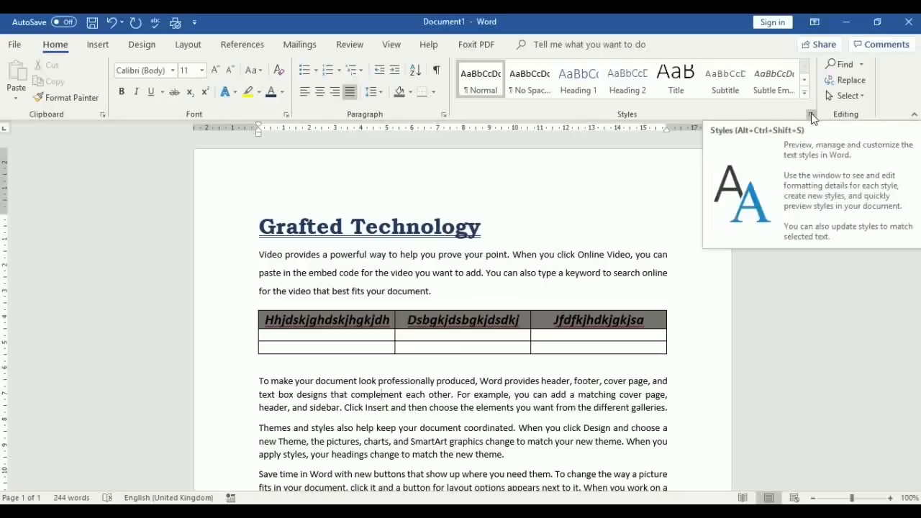
Review the indent and spacing settings of the paragraph beginning "To make your document" without changing them
{"action": "left_click", "coordinate": [445, 117]}
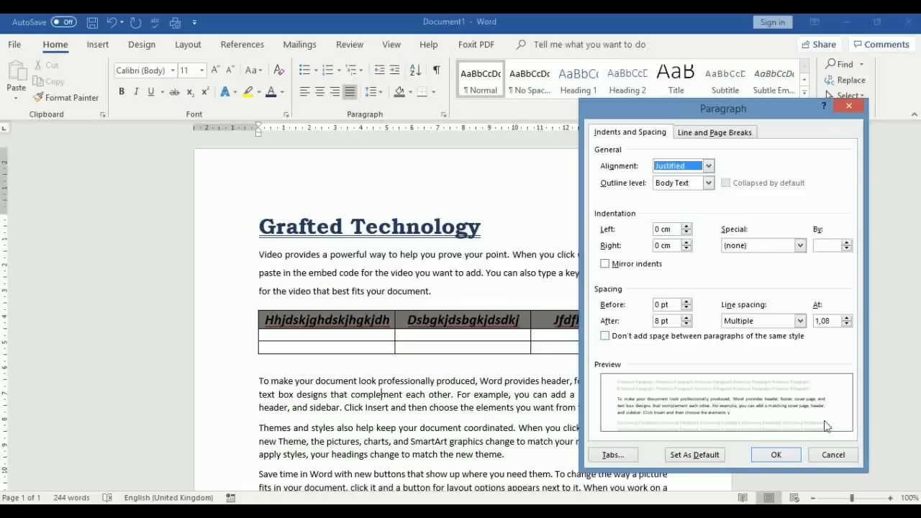
{"action": "left_click", "coordinate": [828, 455]}
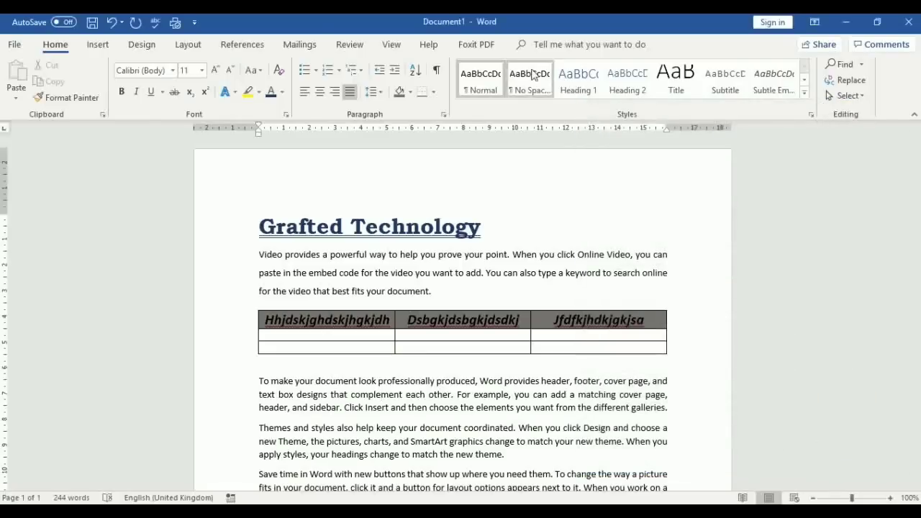
{"action": "left_click", "coordinate": [189, 46]}
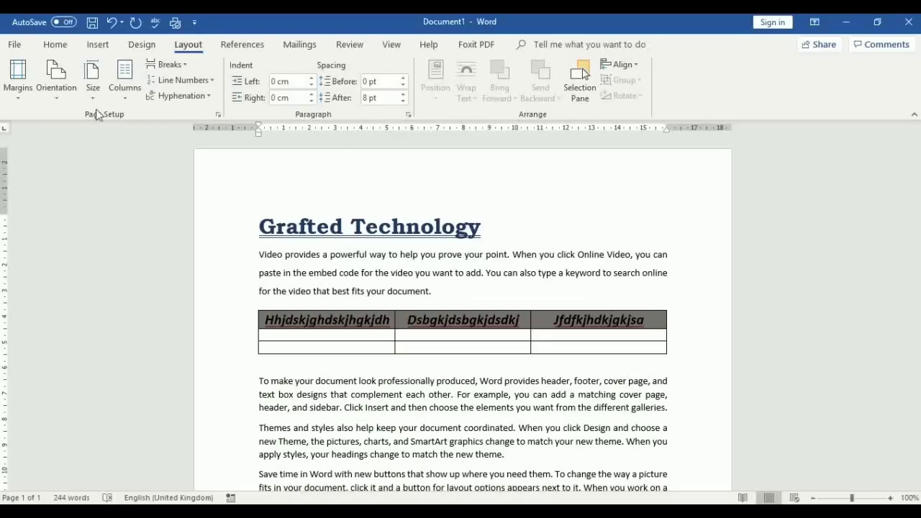
Add two empty lines after the paragraph beginning "Themes and styles"
{"action": "left_click", "coordinate": [99, 45]}
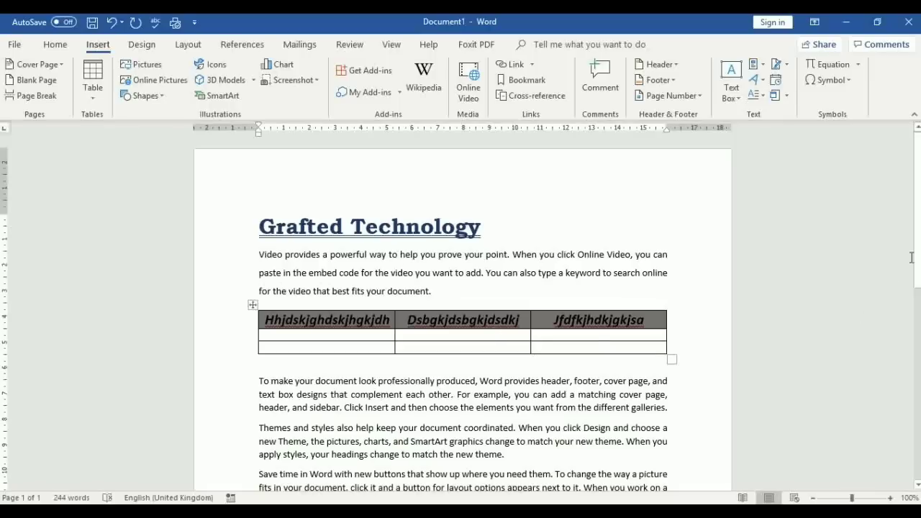
{"action": "scroll", "coordinate": [918, 258], "scroll_direction": "down", "scroll_amount": 3}
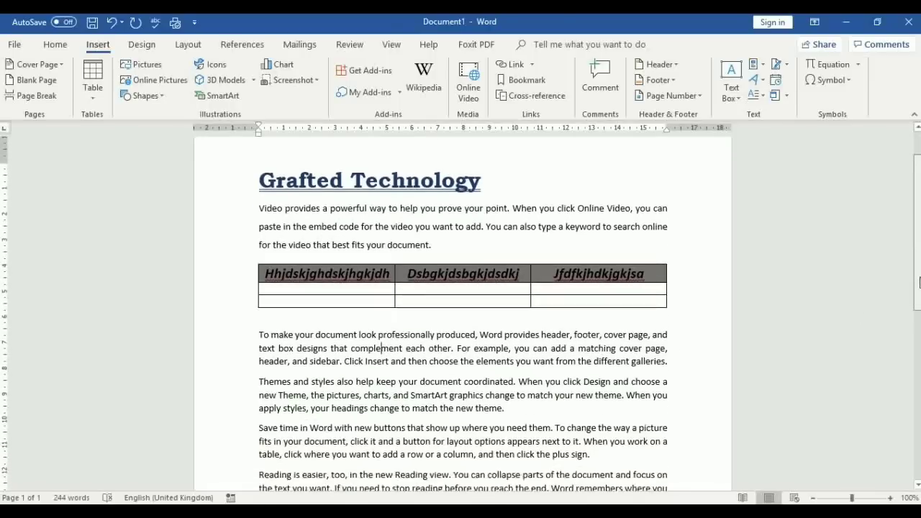
{"action": "left_click_drag", "start_coordinate": [920, 296], "coordinate": [920, 313]}
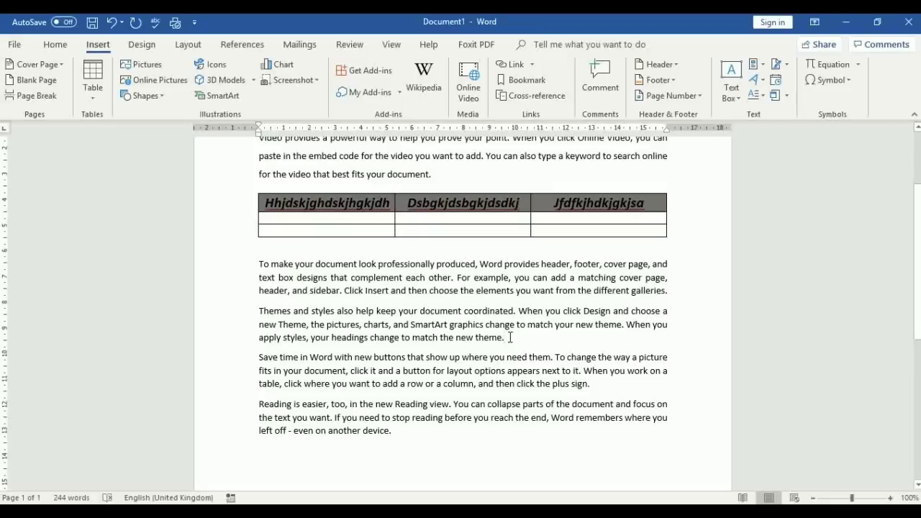
{"action": "key", "text": "Return"}
{"action": "key", "text": "Return"}
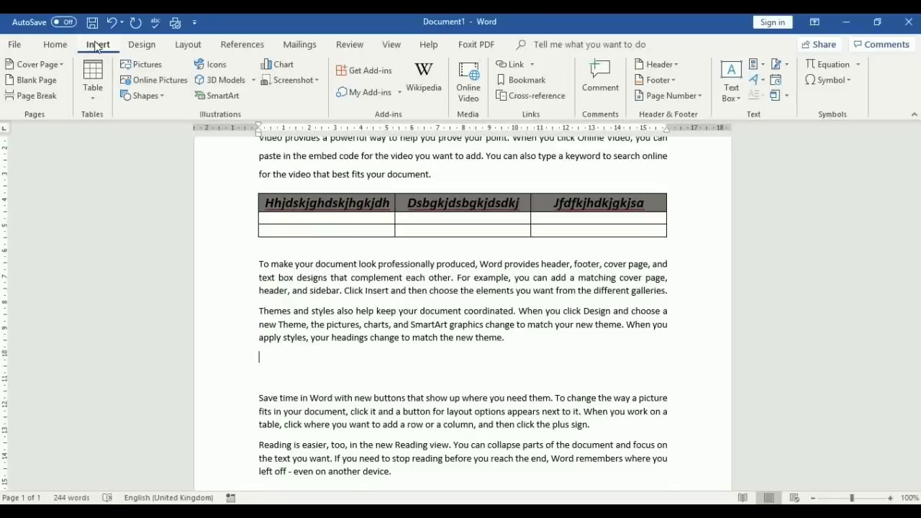
{"action": "left_click", "coordinate": [93, 106]}
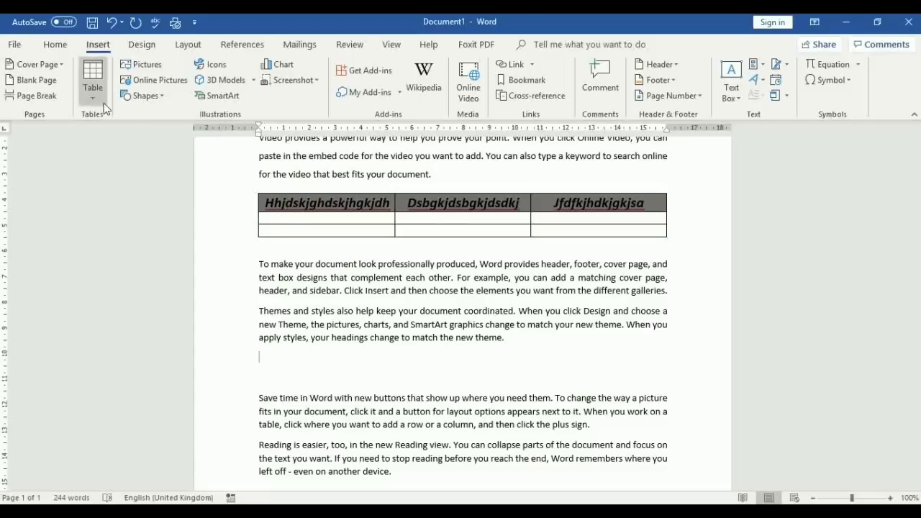
{"action": "left_click", "coordinate": [161, 99]}
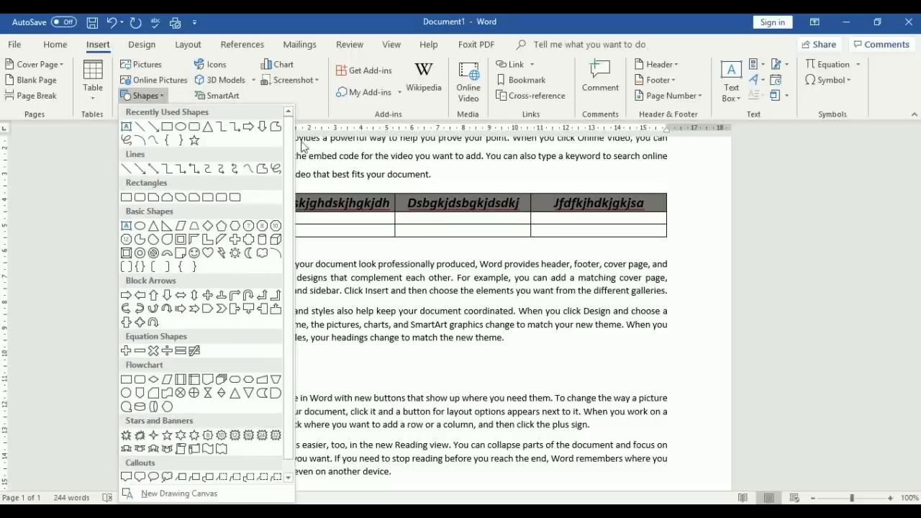
{"action": "key", "text": "Escape"}
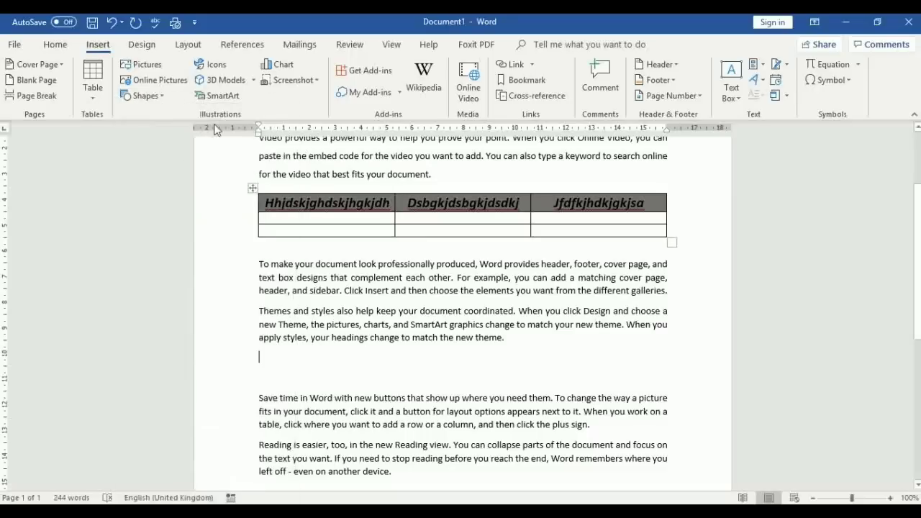
Insert the picture THUMBNAIL-1 from the Pictures folder on the empty line below the "Themes and styles" paragraph
{"action": "left_click", "coordinate": [145, 64]}
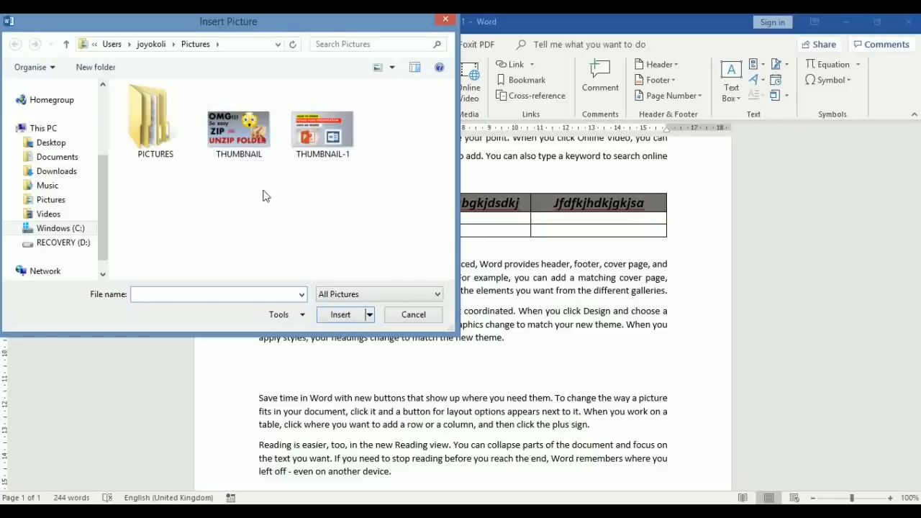
{"action": "left_click", "coordinate": [319, 144]}
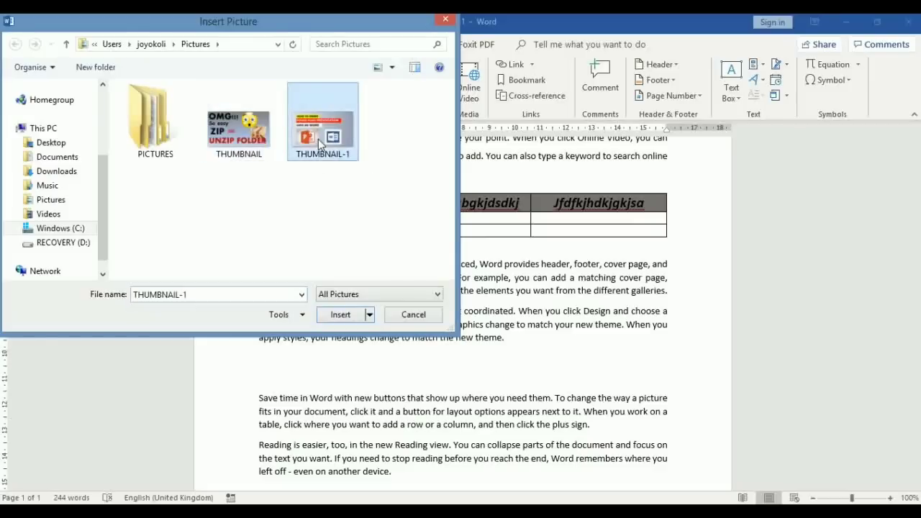
{"action": "left_click", "coordinate": [340, 315]}
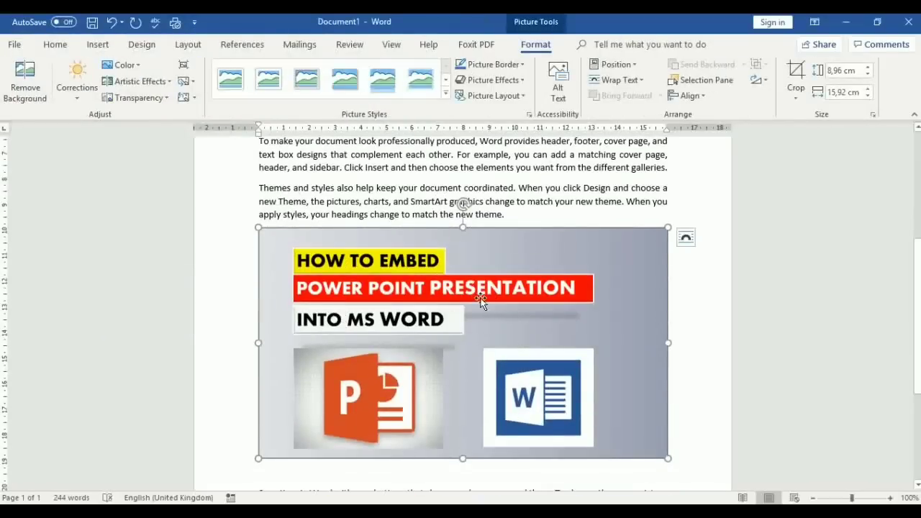